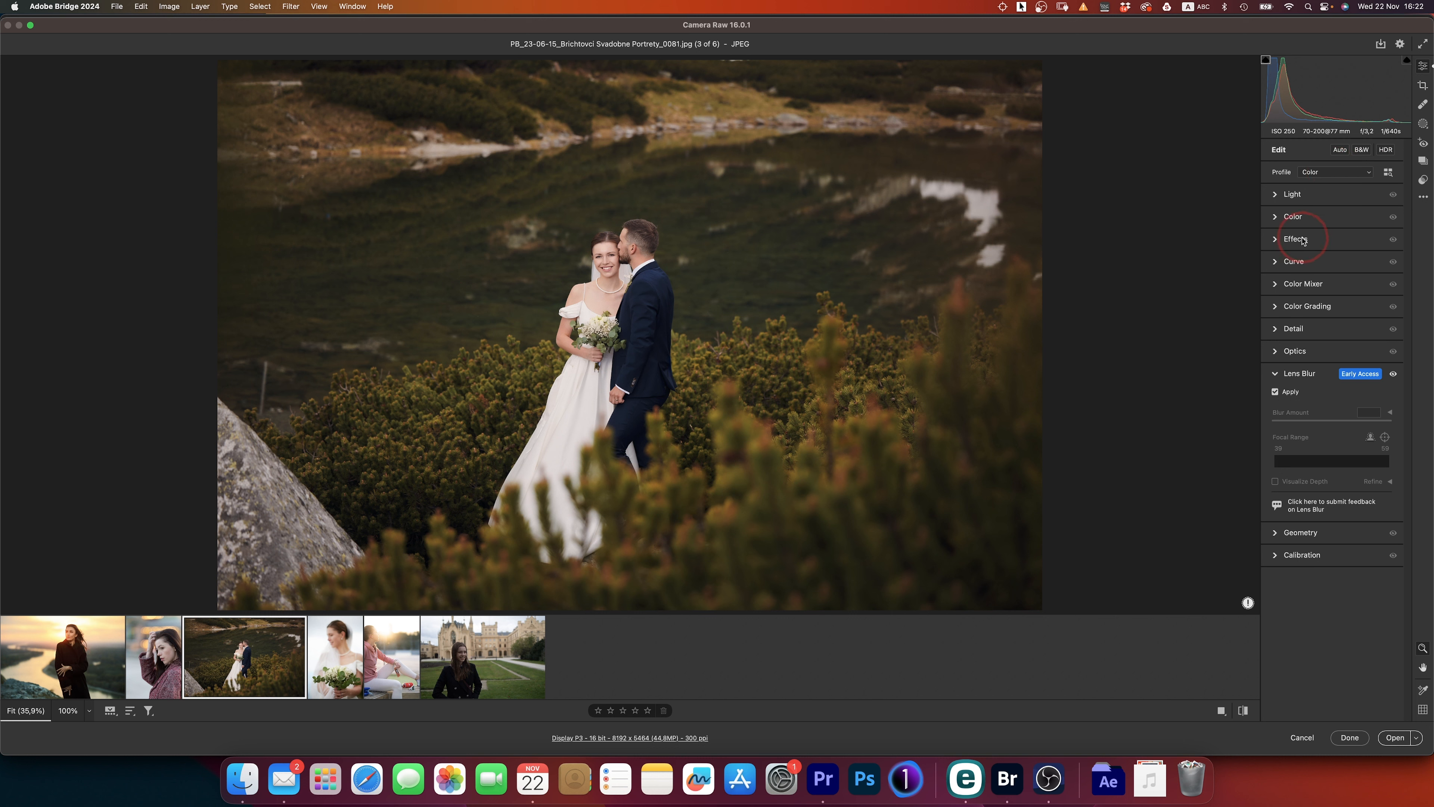
- Toggle Lens Blur off and on for the wedding couple photo, then set its Blur Amount to 54
left_click(1275, 391)
left_click(1274, 392)
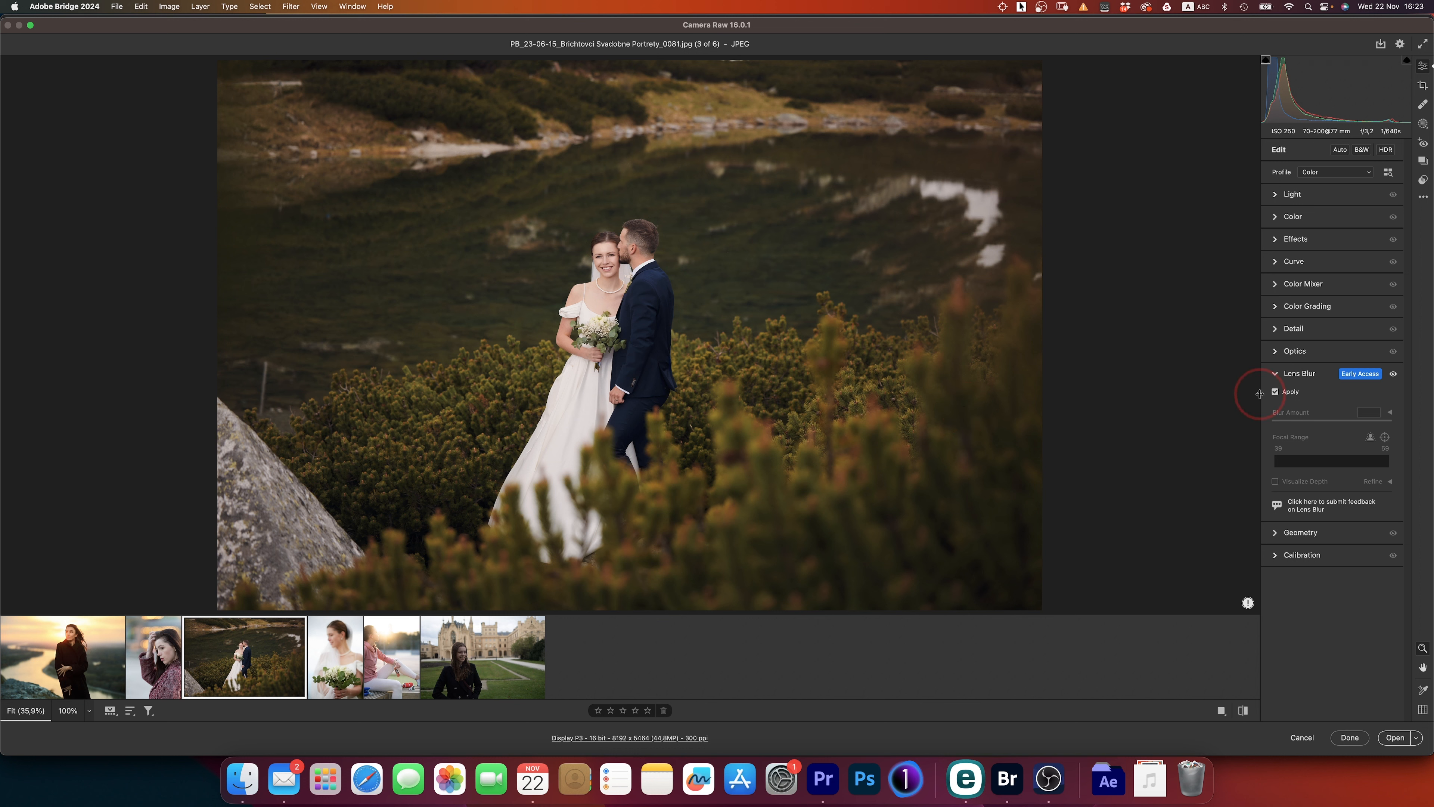
left_click(1248, 603)
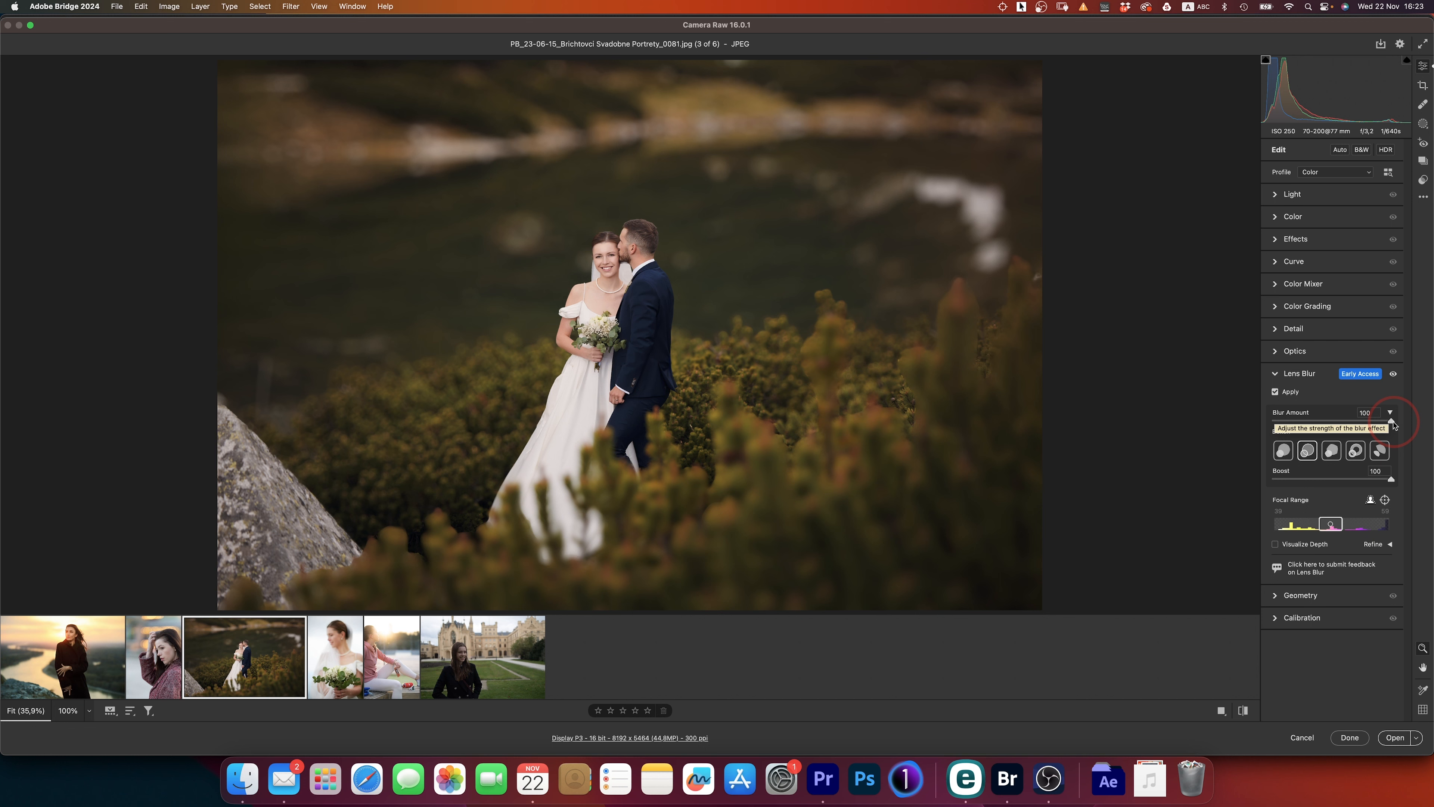
left_click_drag(1392, 423, 1281, 427)
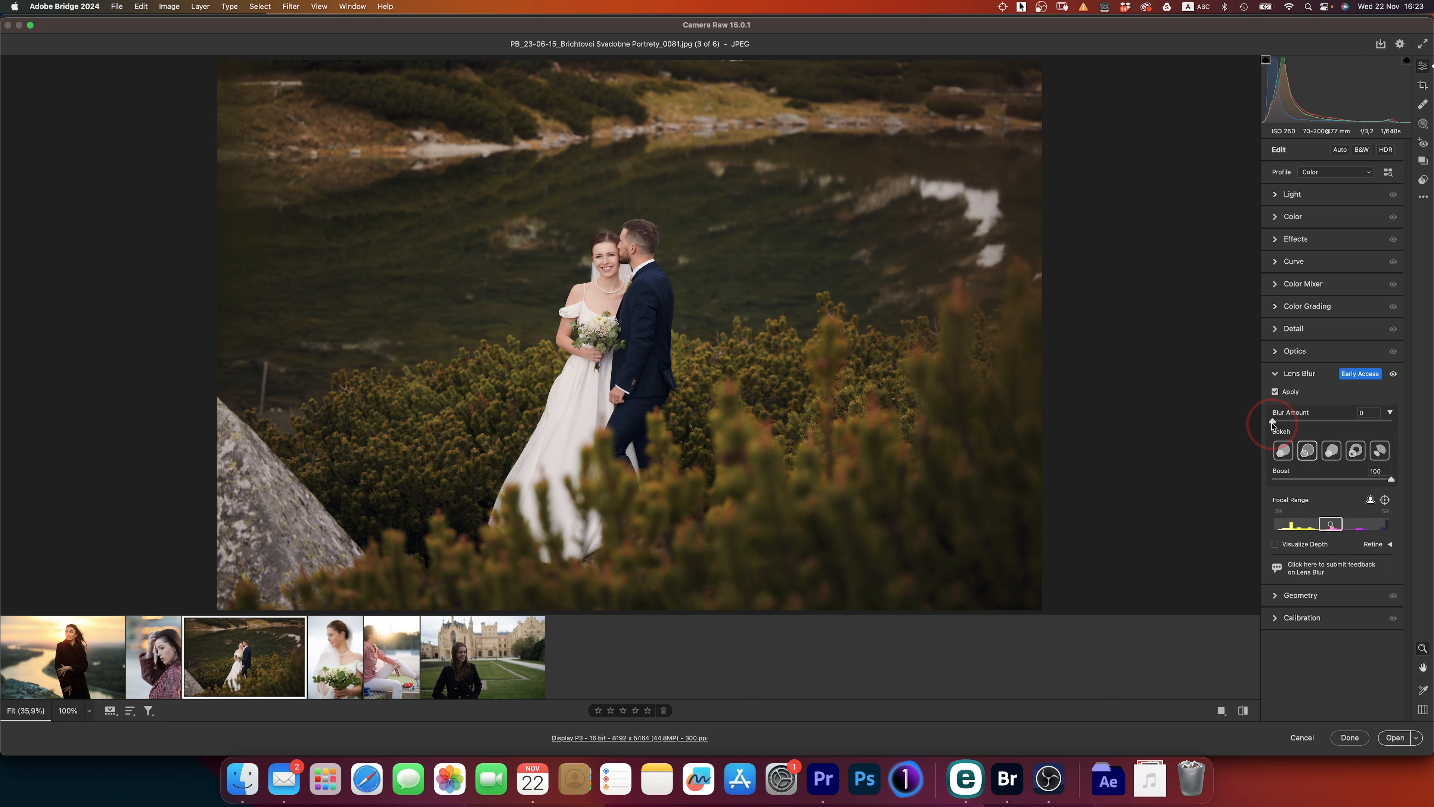
left_click_drag(1274, 421, 1339, 427)
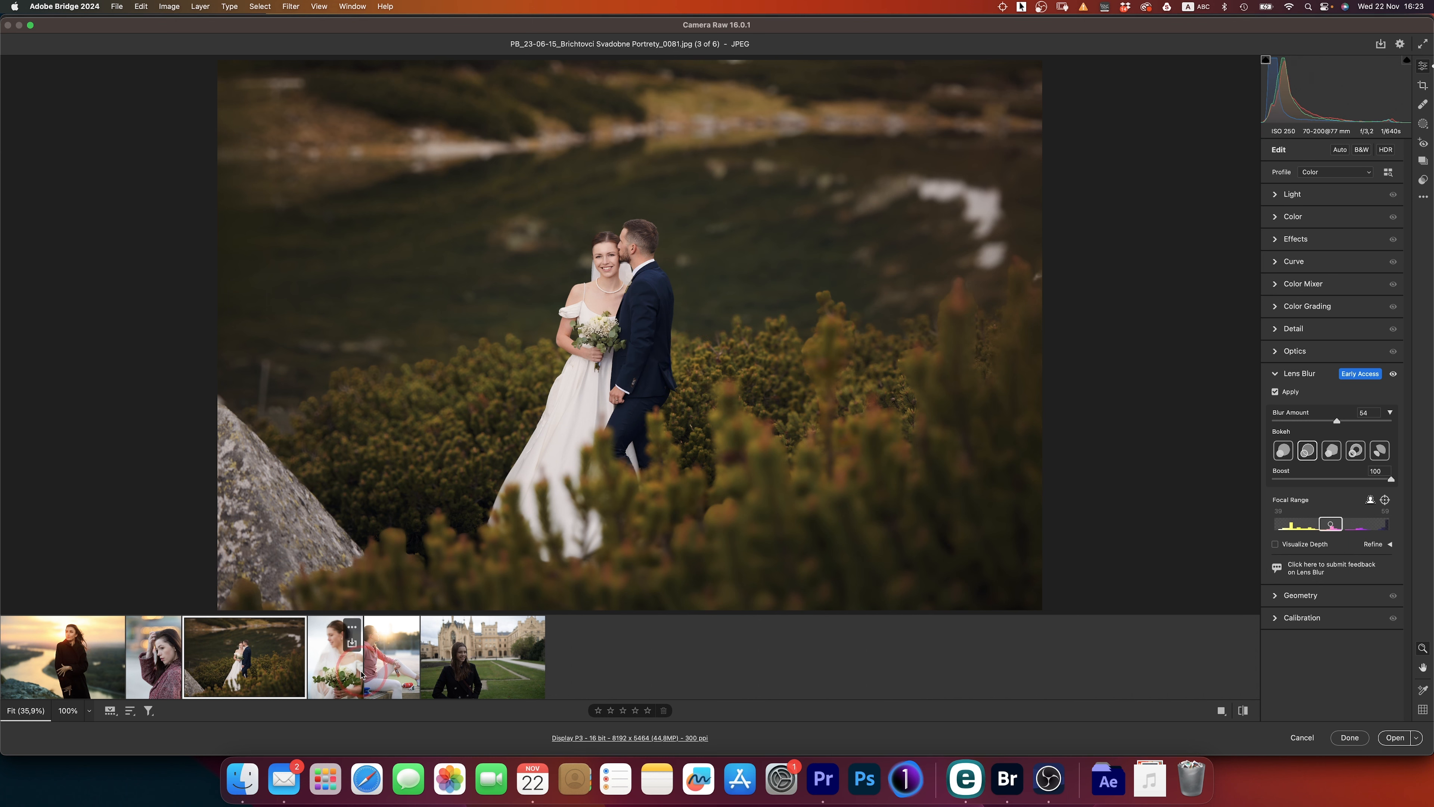
- Apply Lens Blur to the castle portrait, try a Blur Amount of 100, and settle on 49
left_click(455, 641)
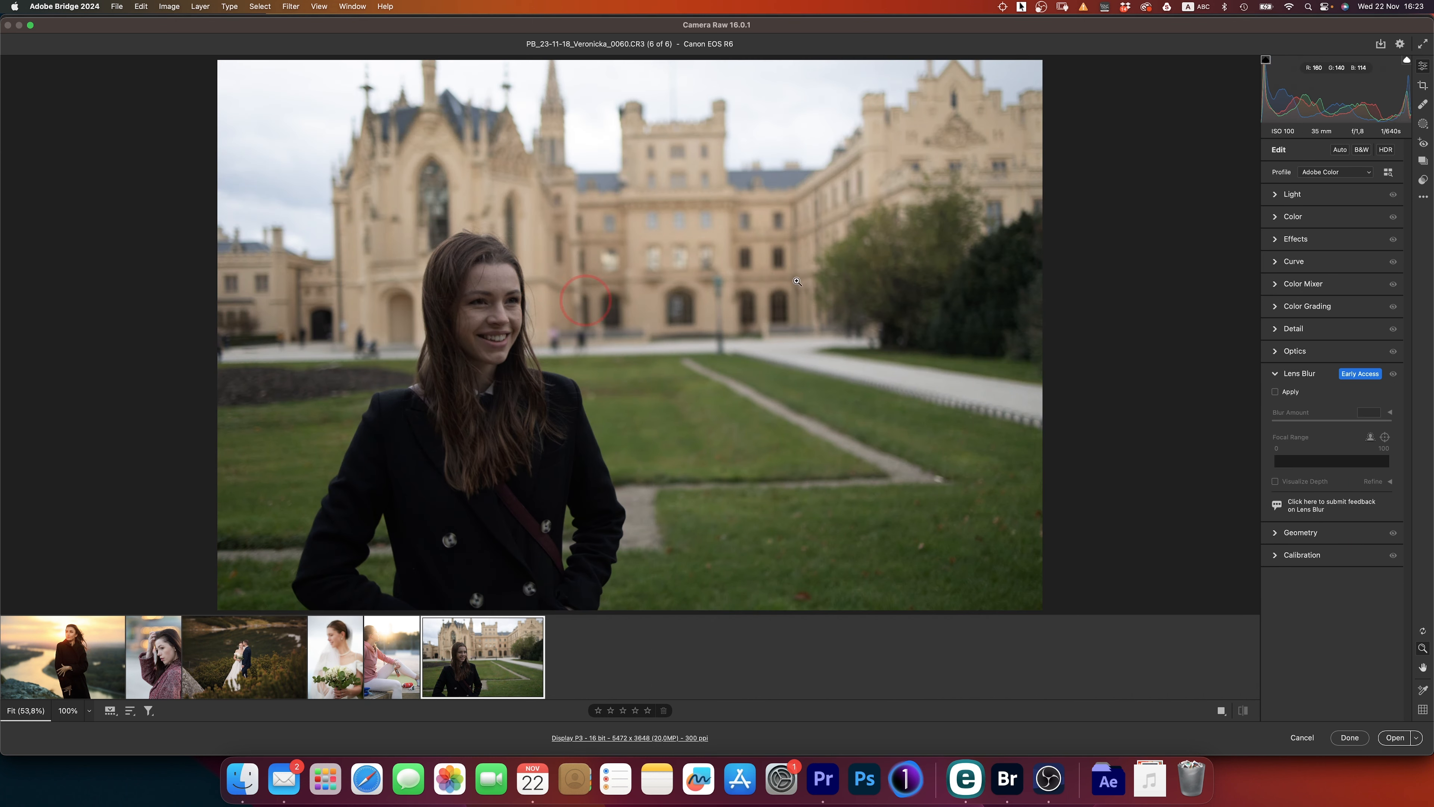
left_click(1276, 392)
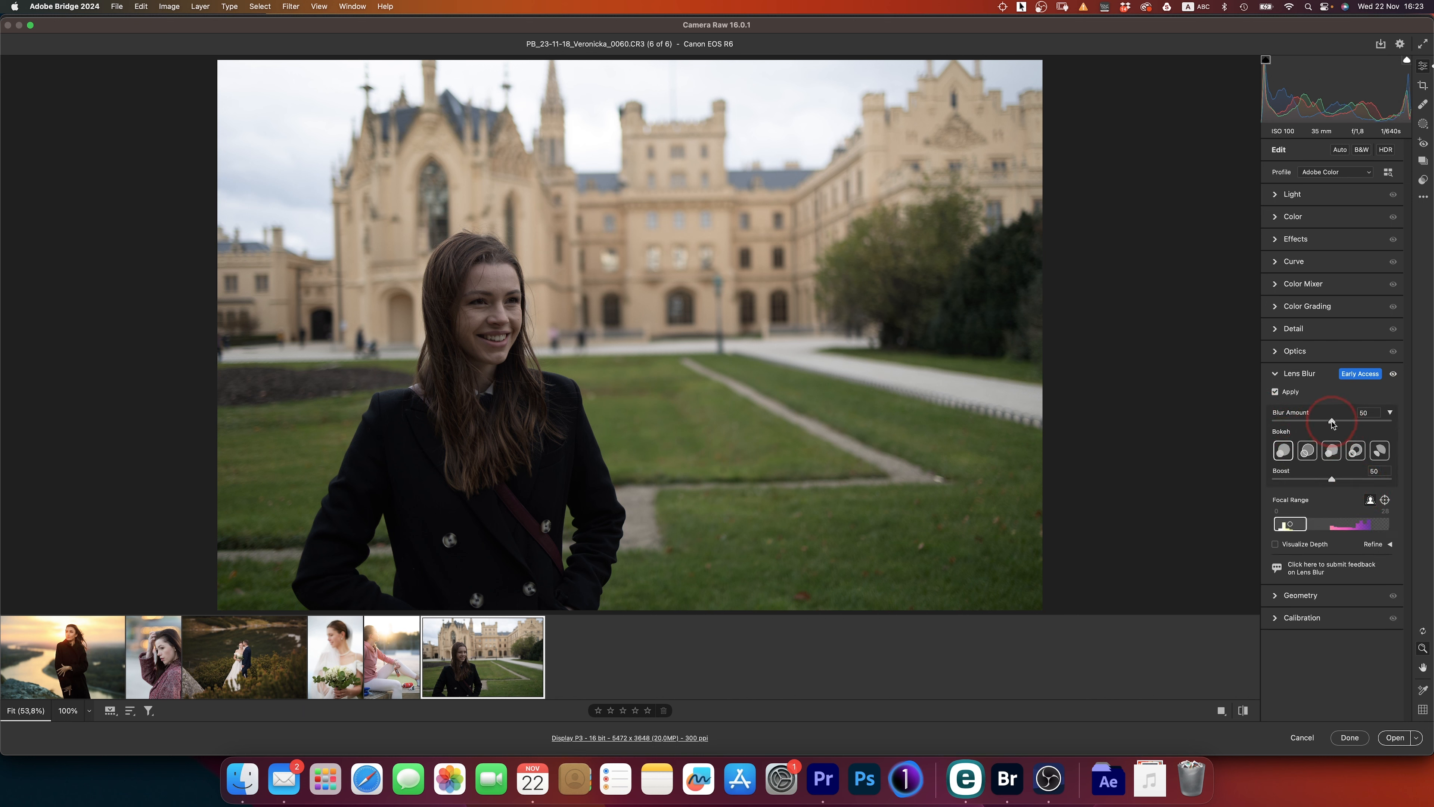
left_click_drag(1332, 424, 1432, 424)
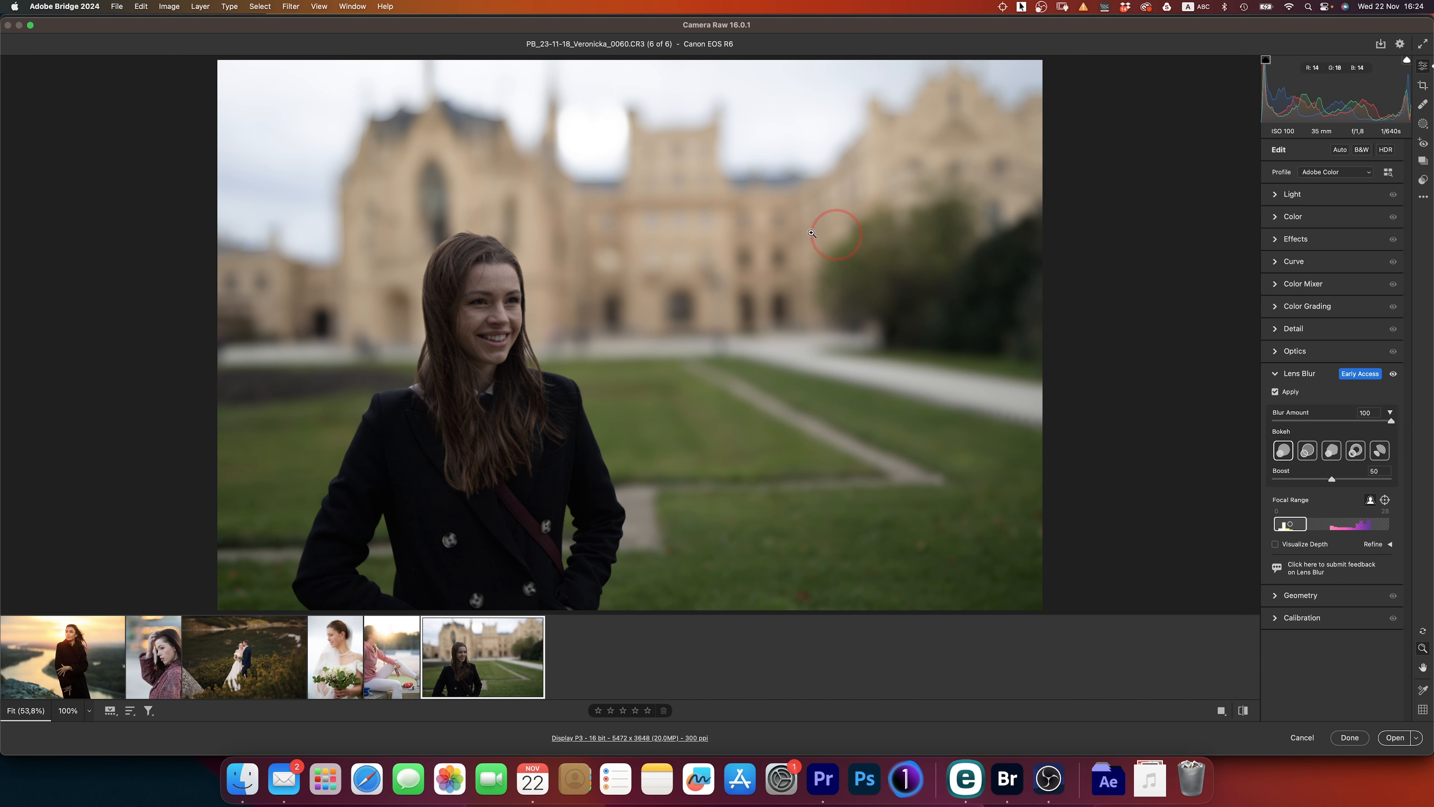
left_click_drag(1393, 422, 1330, 421)
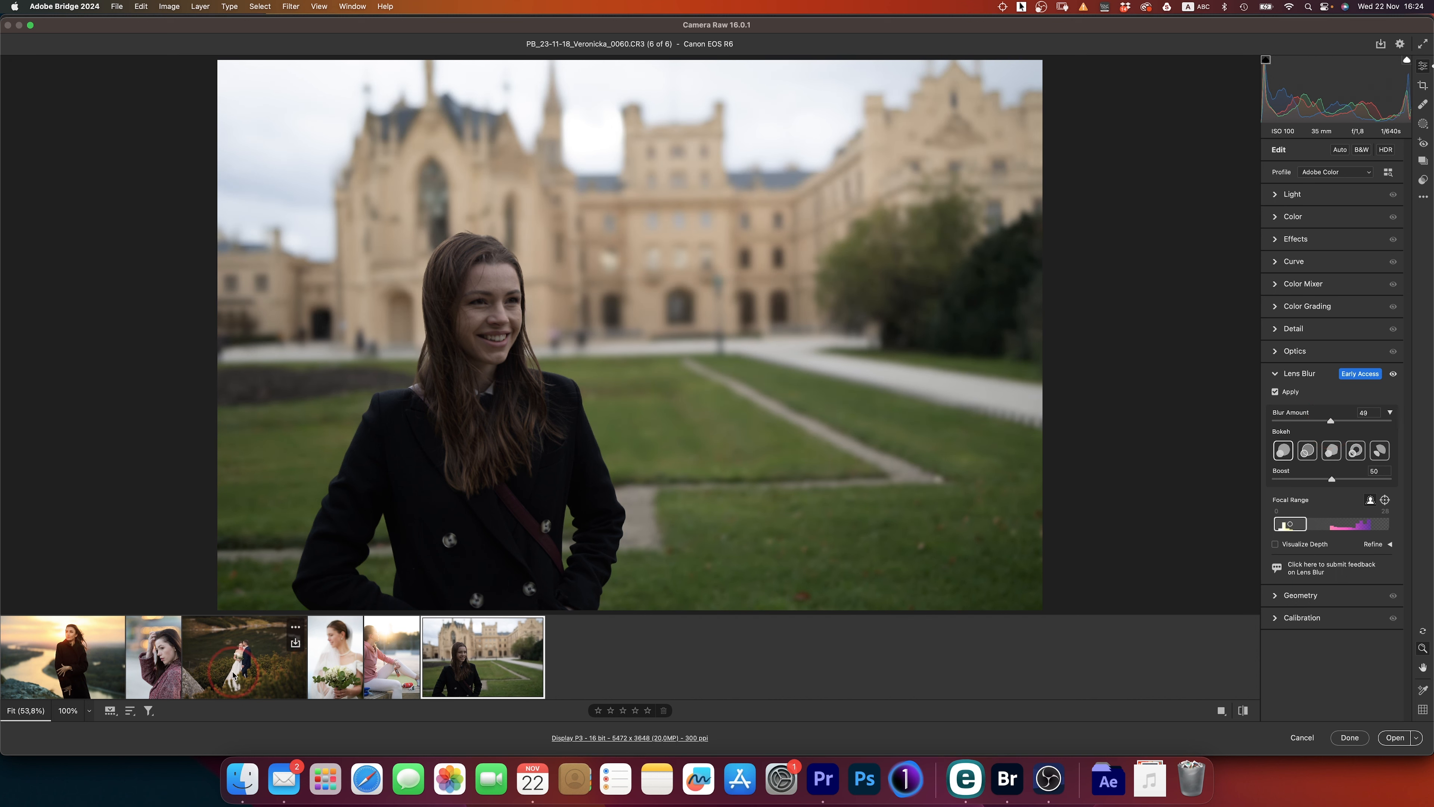
- Set the wedding couple photo's Lens Blur to Blur Amount 100, the fifth bokeh shape and Boost 0
left_click(244, 653)
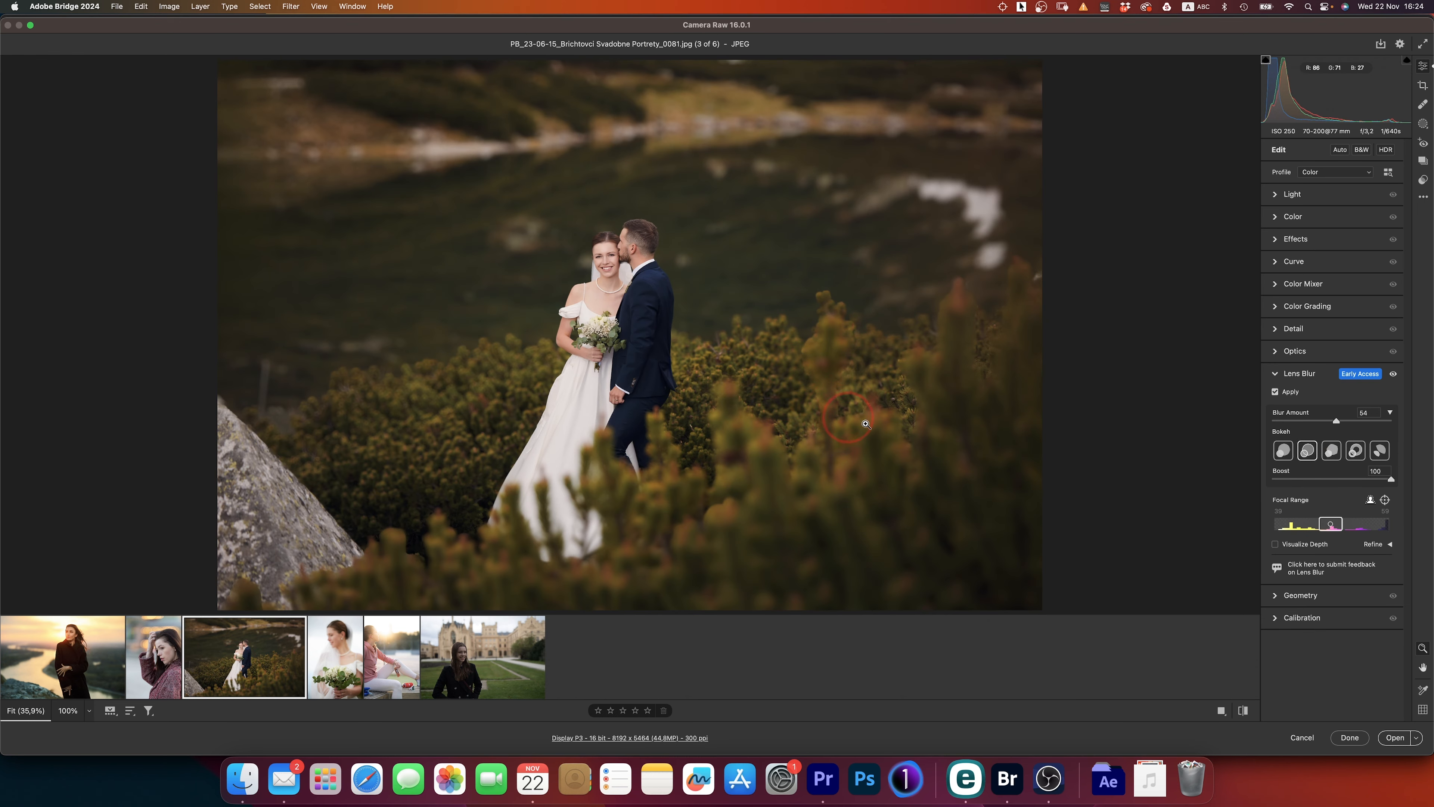
left_click_drag(1391, 482, 1236, 480)
mouse_move(1378, 423)
left_mouse_down()
mouse_move(1248, 410)
mouse_move(1413, 420)
mouse_move(1320, 417)
mouse_move(1390, 418)
left_mouse_up()
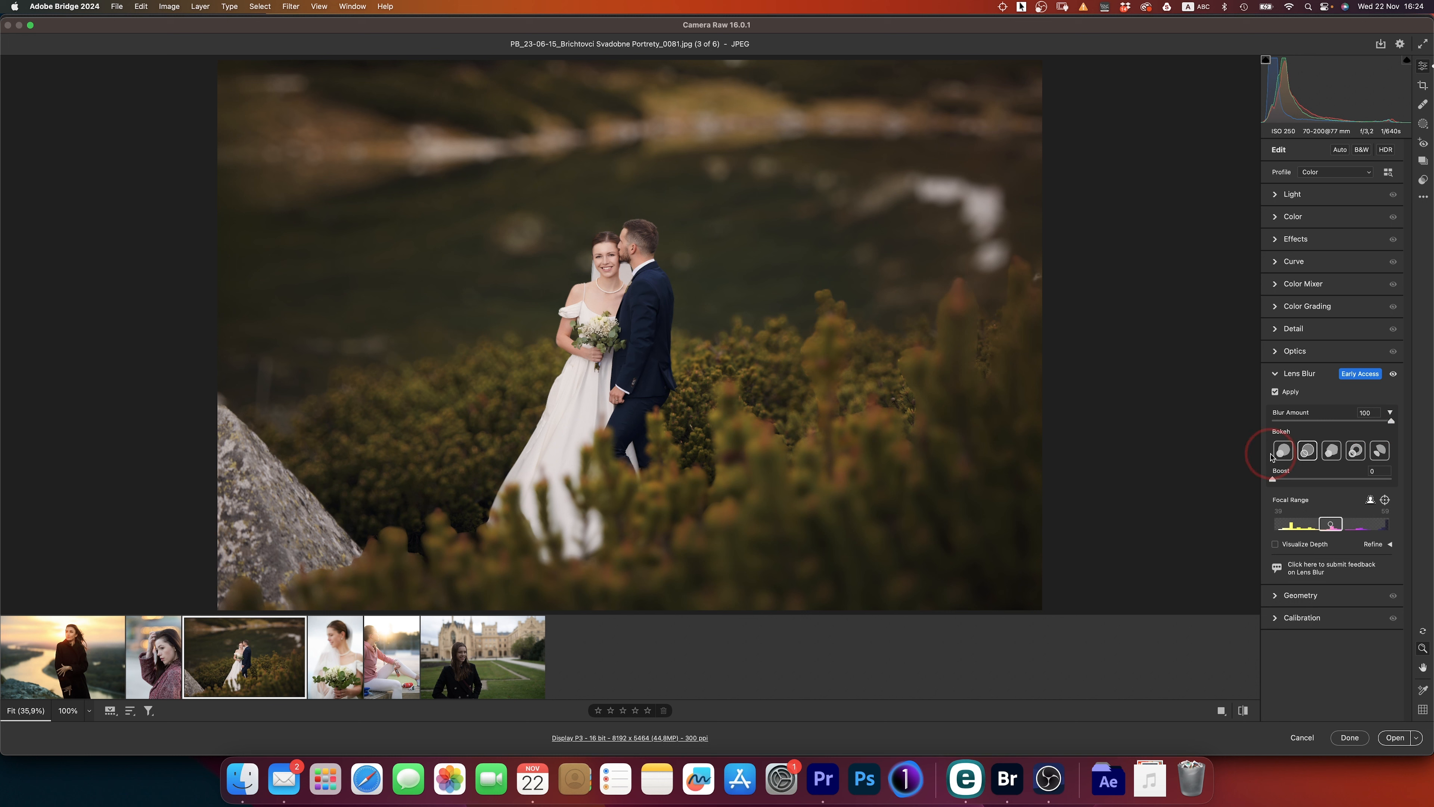
left_click(1282, 452)
left_click(1378, 451)
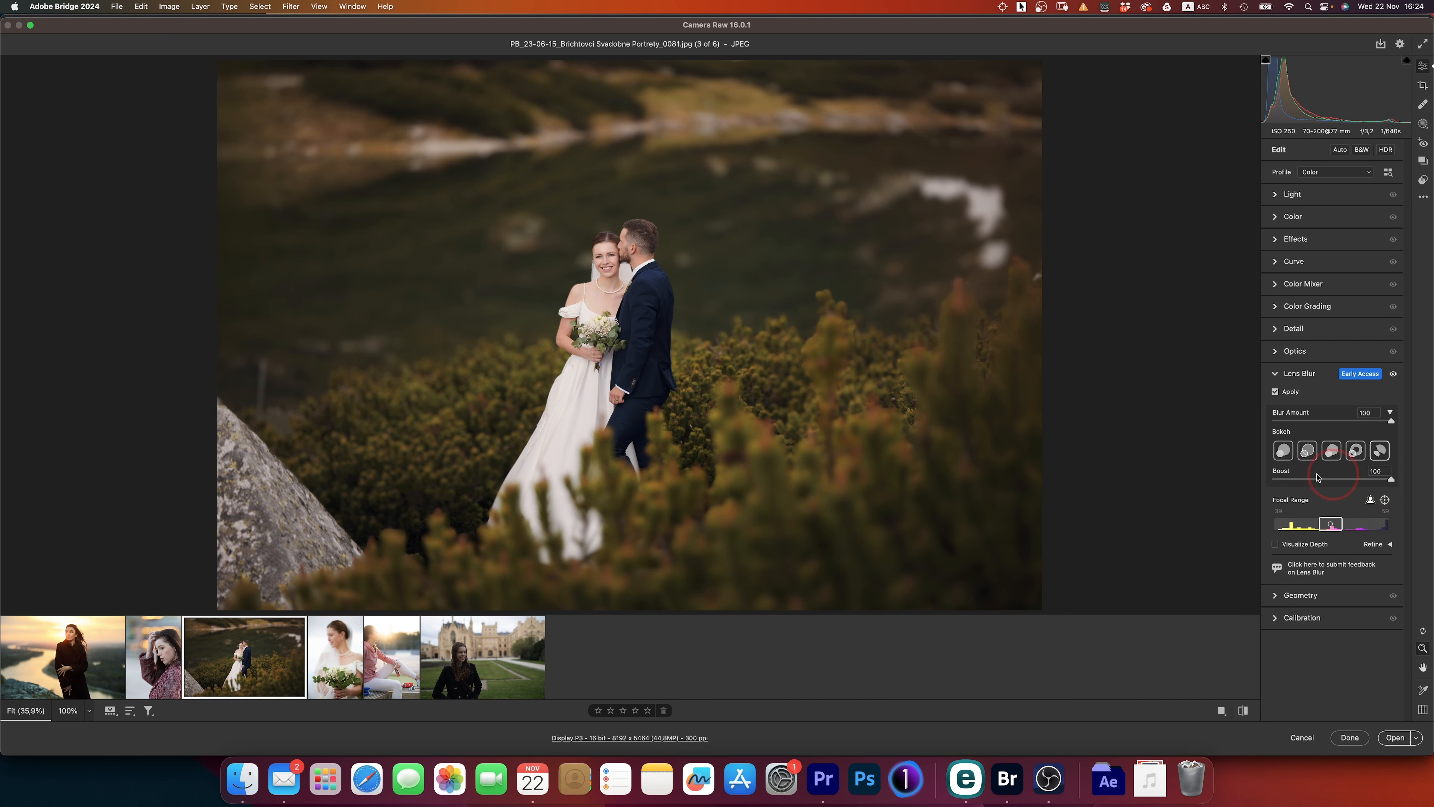
left_click_drag(1261, 483, 1062, 491)
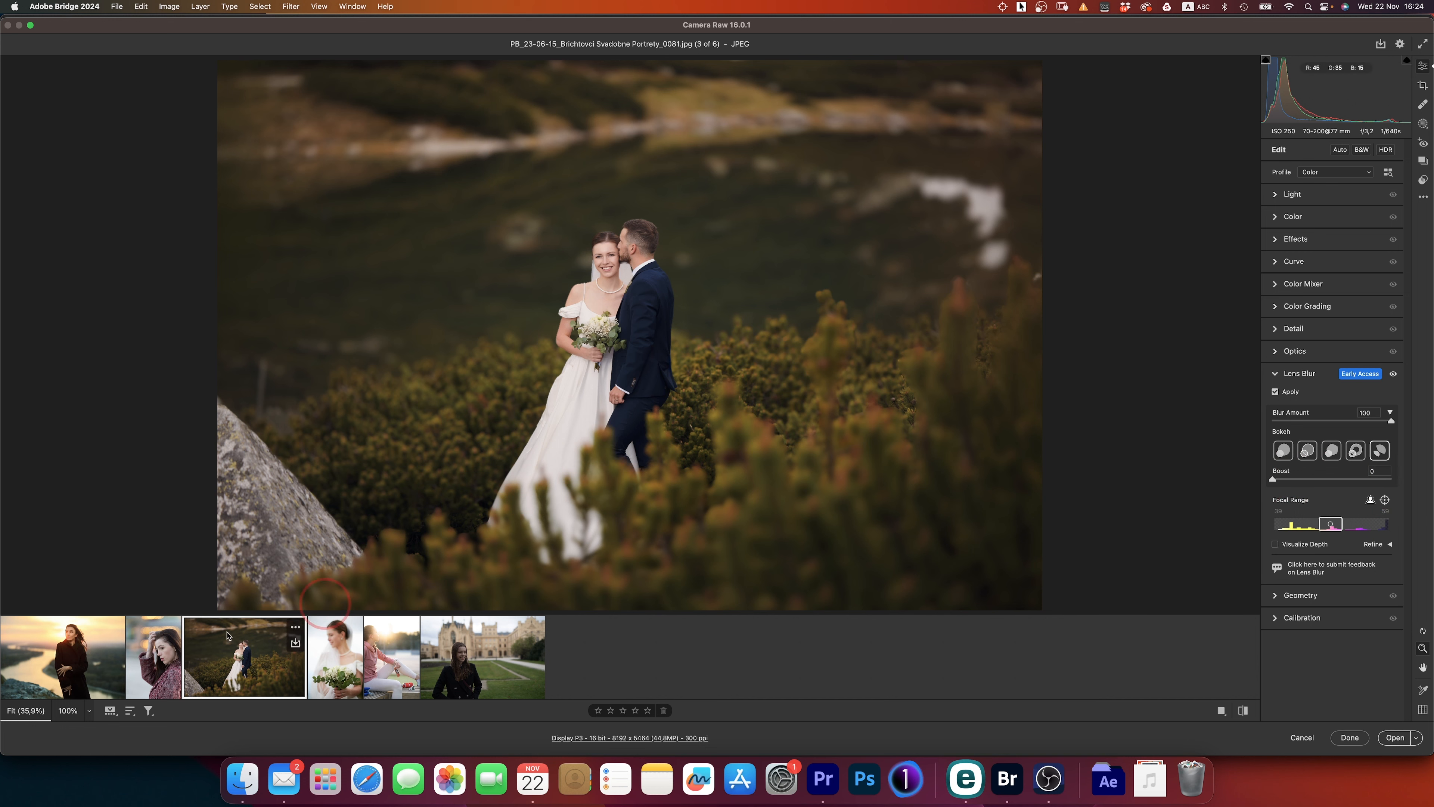
- Apply Lens Blur to the portrait of the woman in the herringbone coat and reduce its Blur Amount to 0
left_click(56, 666)
left_click(144, 672)
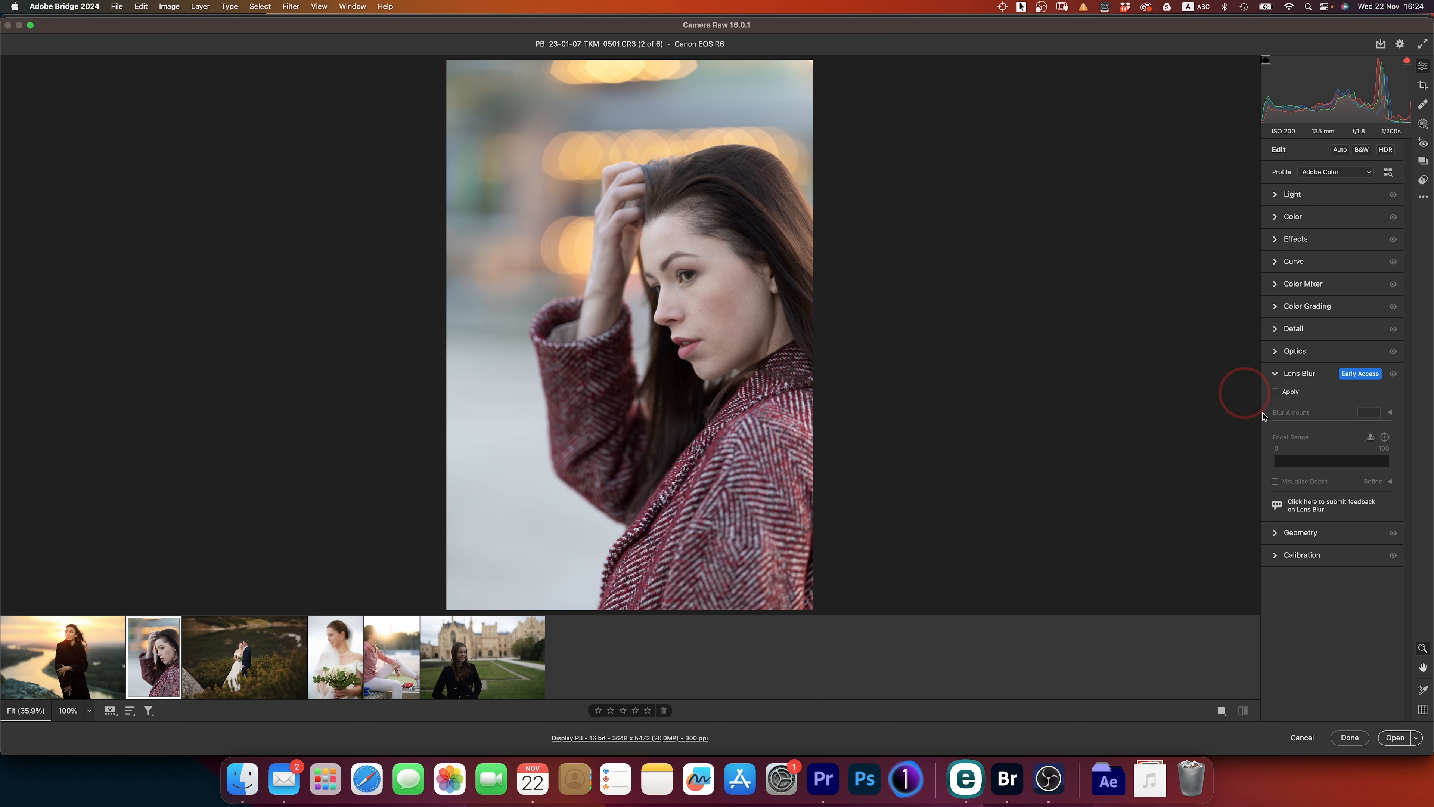
left_click(1276, 393)
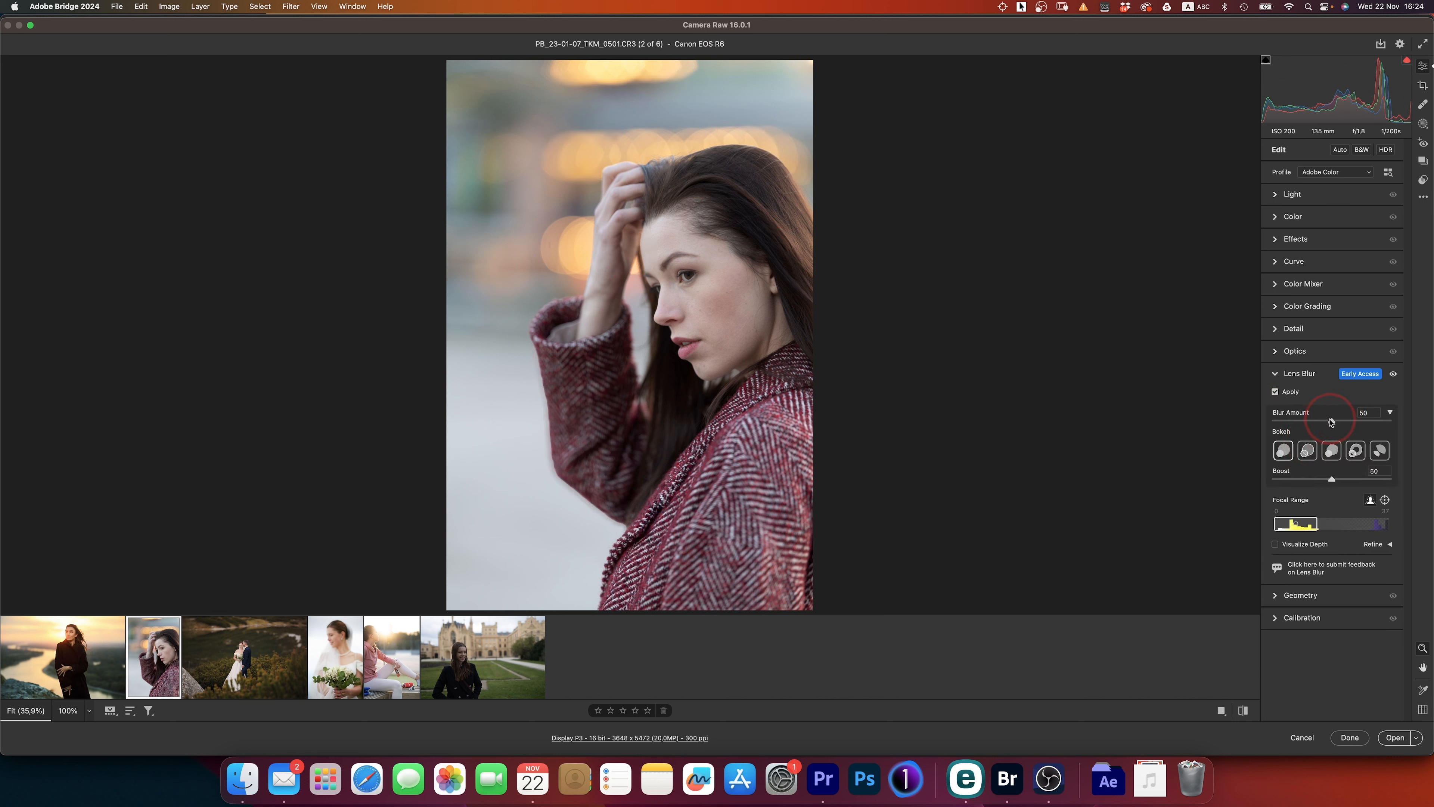
left_click_drag(1332, 422, 1258, 418)
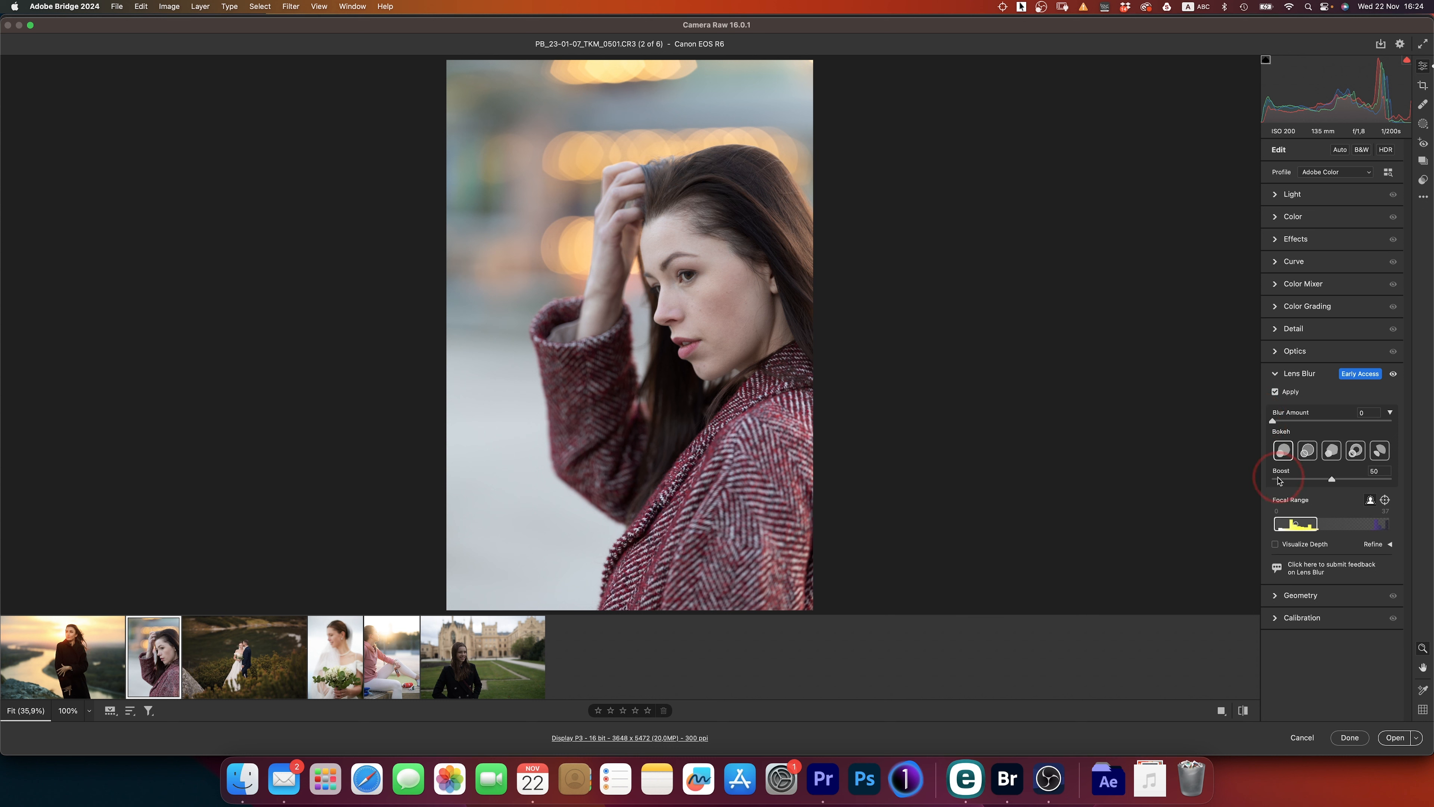
- Give the coat portrait the fifth bokeh shape and a Blur Amount of 73, testing Boost at 0 and at higher strength
left_click(1307, 450)
left_click_drag(1335, 481, 1416, 480)
left_click(1379, 452)
left_click_drag(1306, 429, 1359, 426)
left_click_drag(1391, 480, 1245, 480)
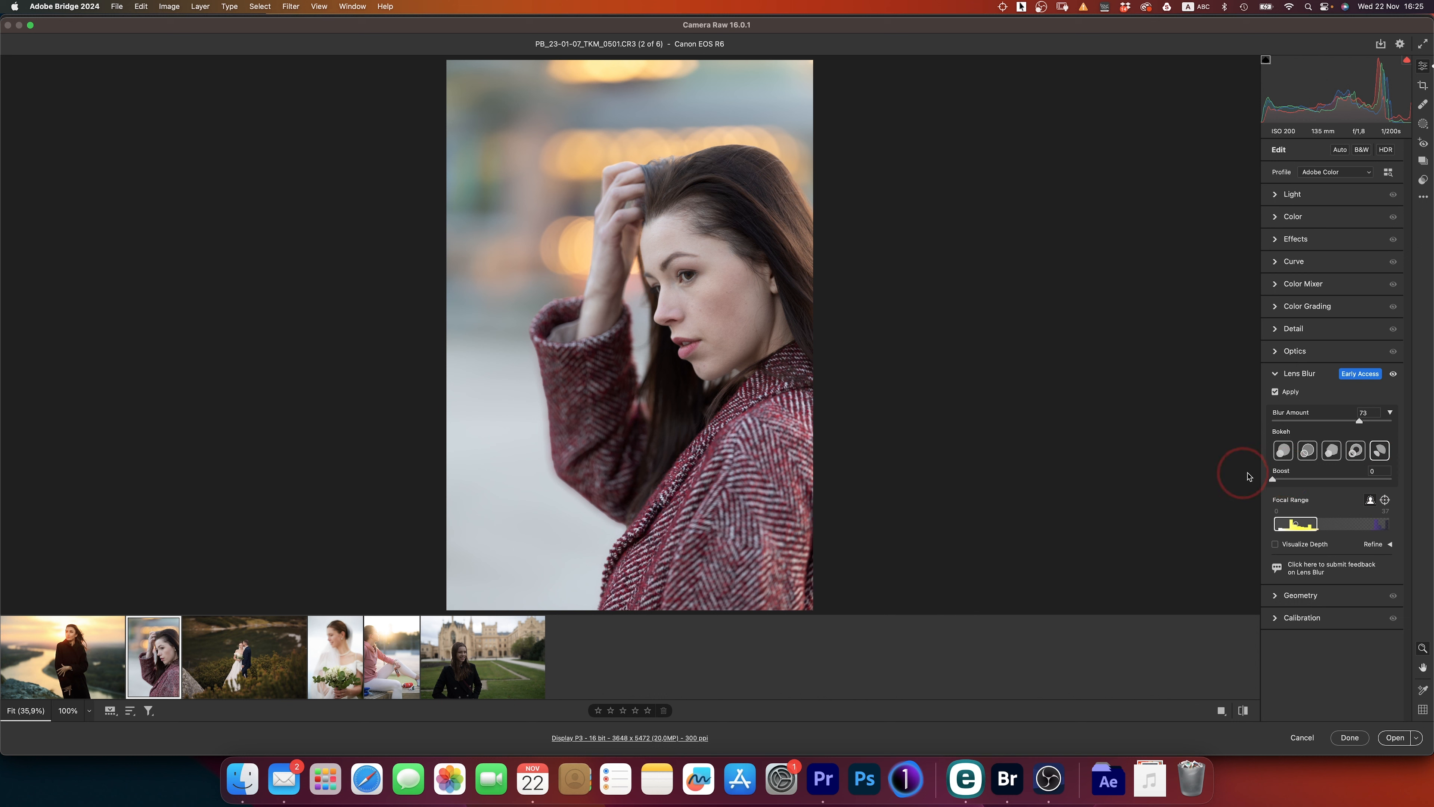
left_click(1117, 473)
left_click_drag(1116, 470, 1430, 484)
- Apply Lens Blur to the photo of the seated woman in the pink hoodie and adjust its Boost
left_click(391, 659)
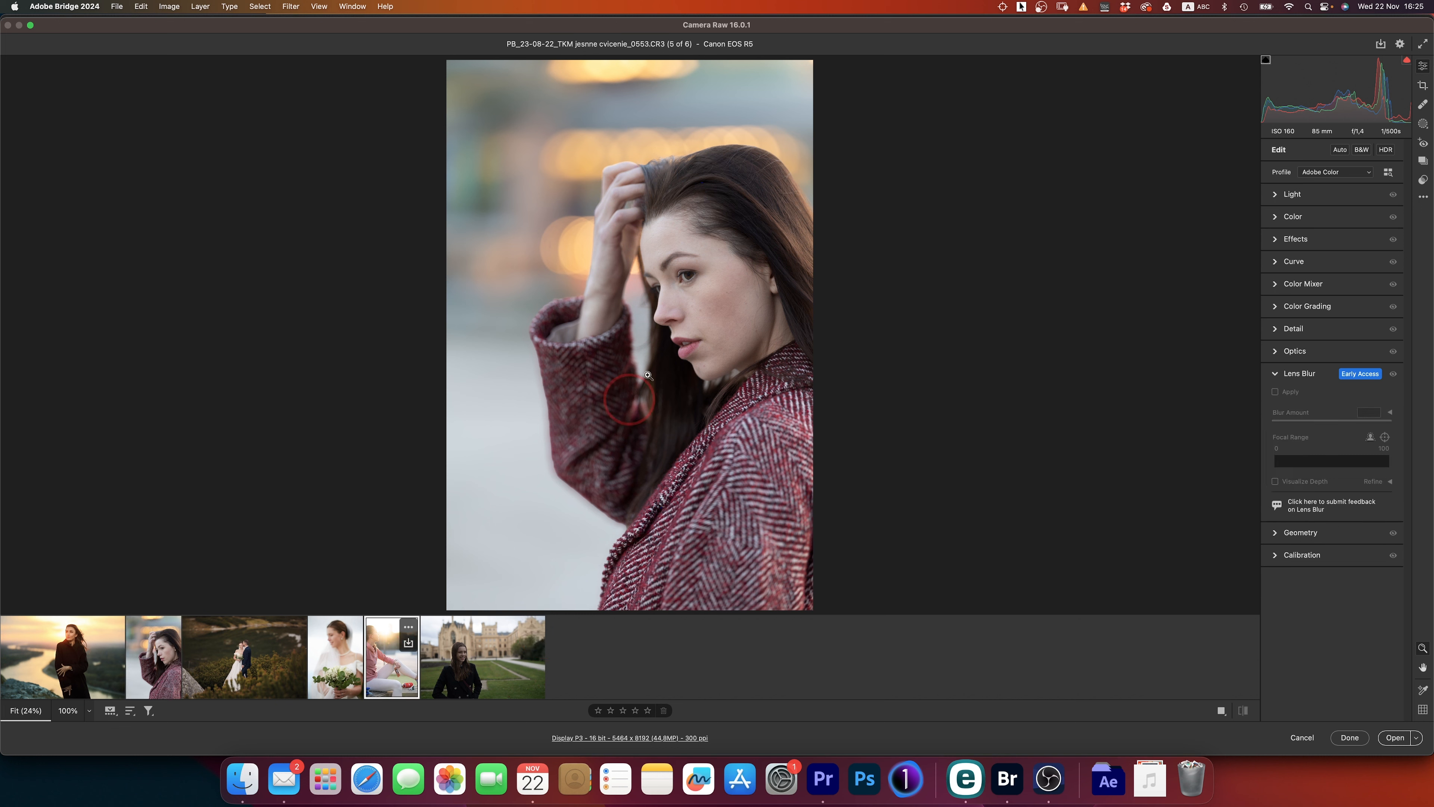
left_click(1278, 398)
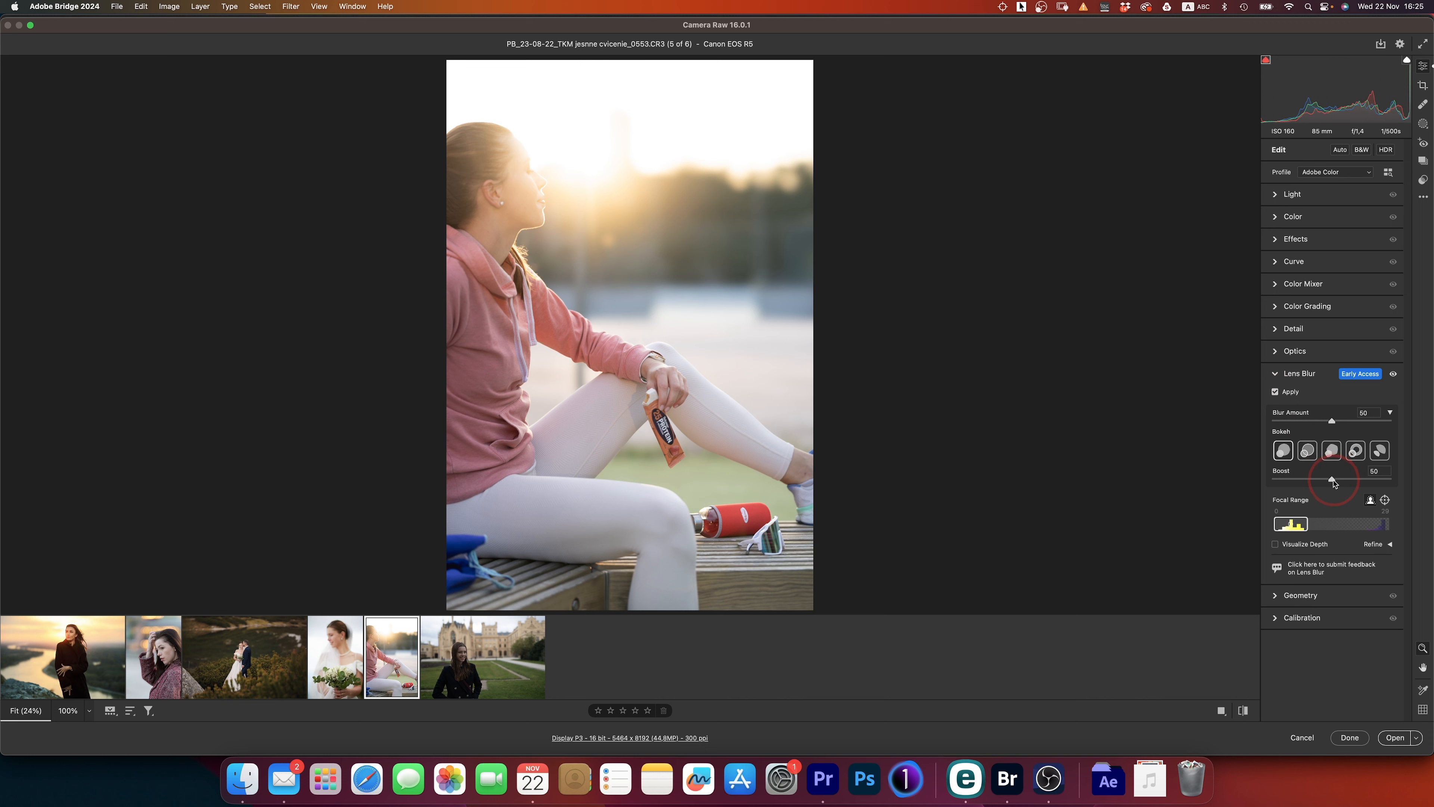
mouse_move(1431, 483)
left_mouse_down()
mouse_move(1151, 494)
mouse_move(1430, 496)
left_mouse_up()
- Widen the wedding couple photo's focal range toward the near foreground using the depth visualization, keeping Blur Amount at 100
left_click(238, 639)
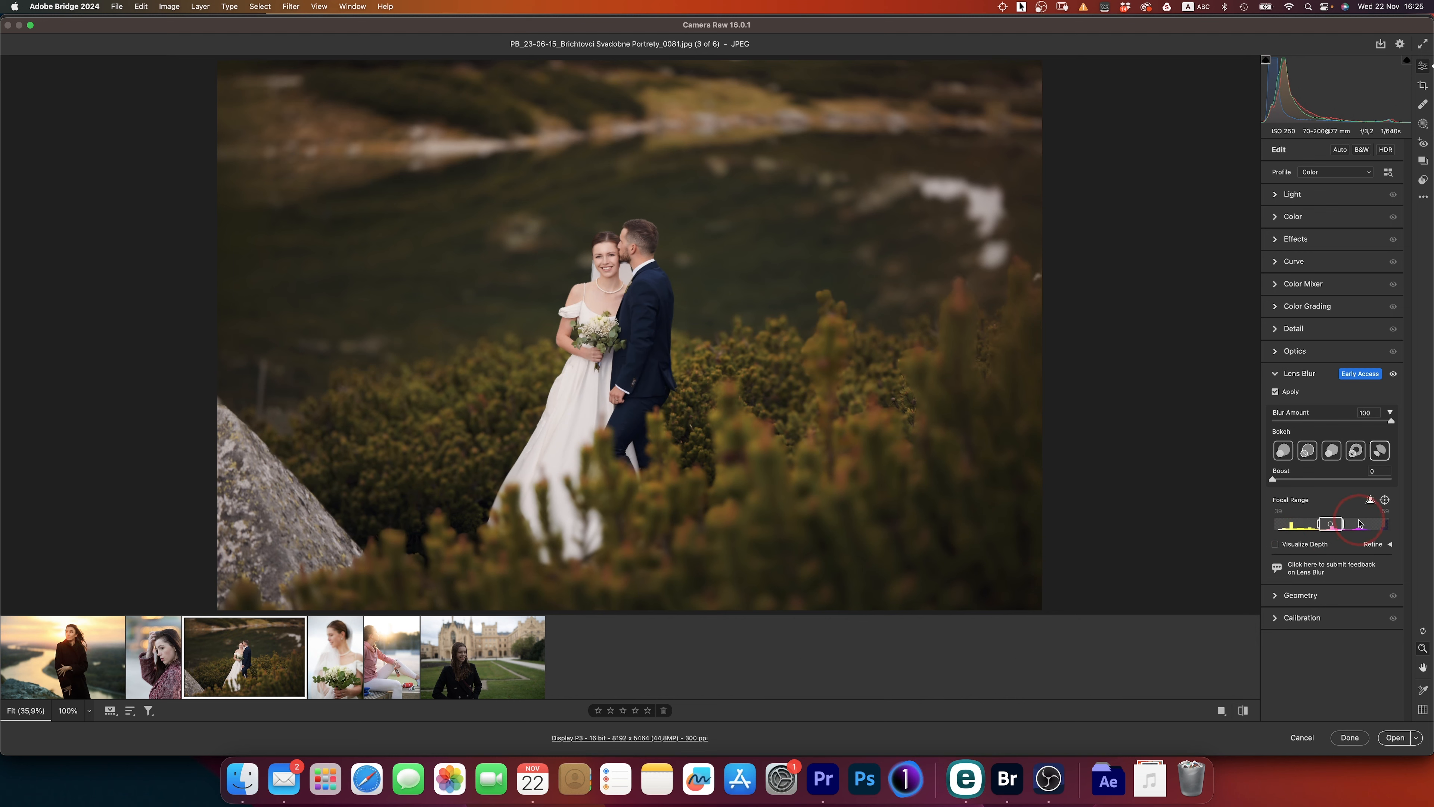
key("alt")
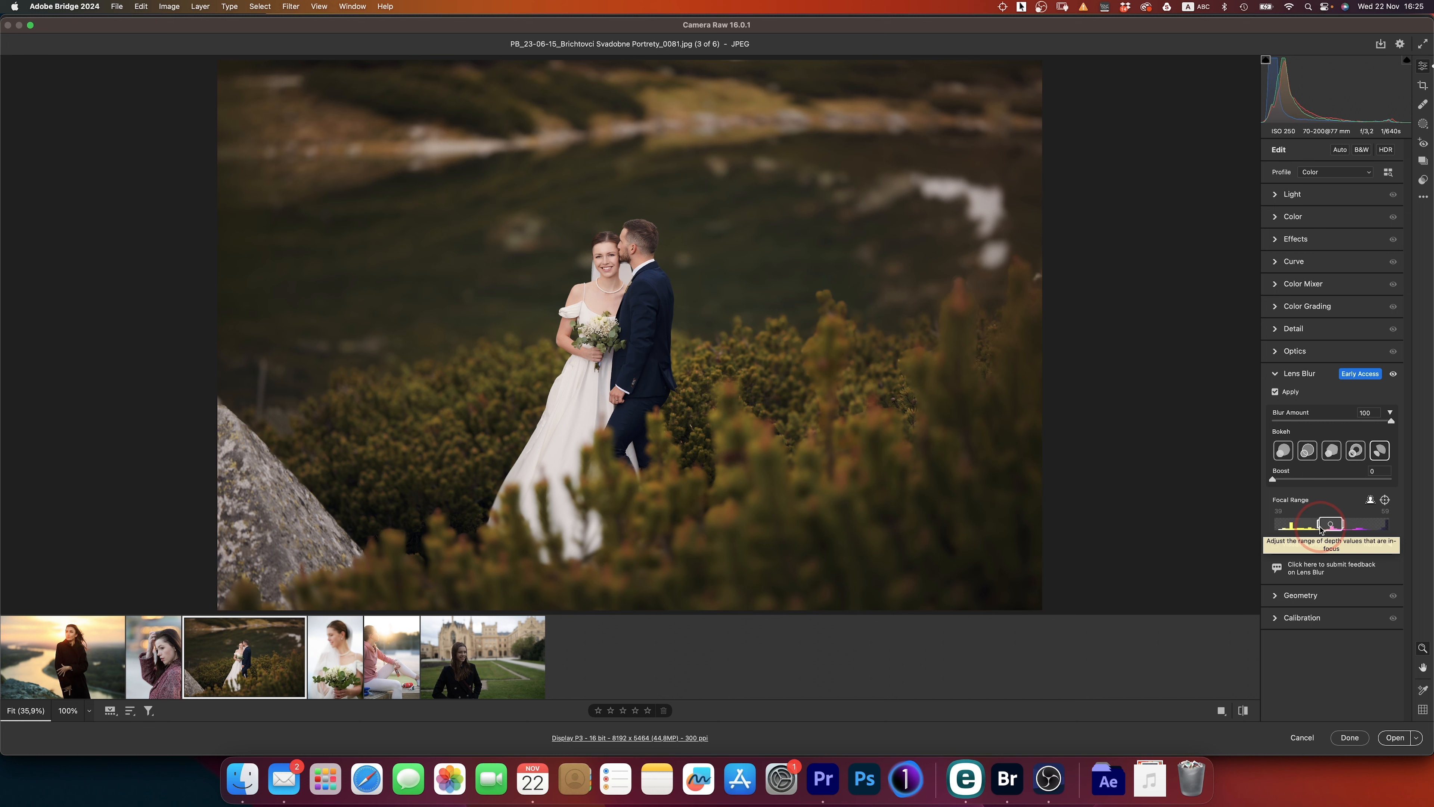
left_click(1274, 544)
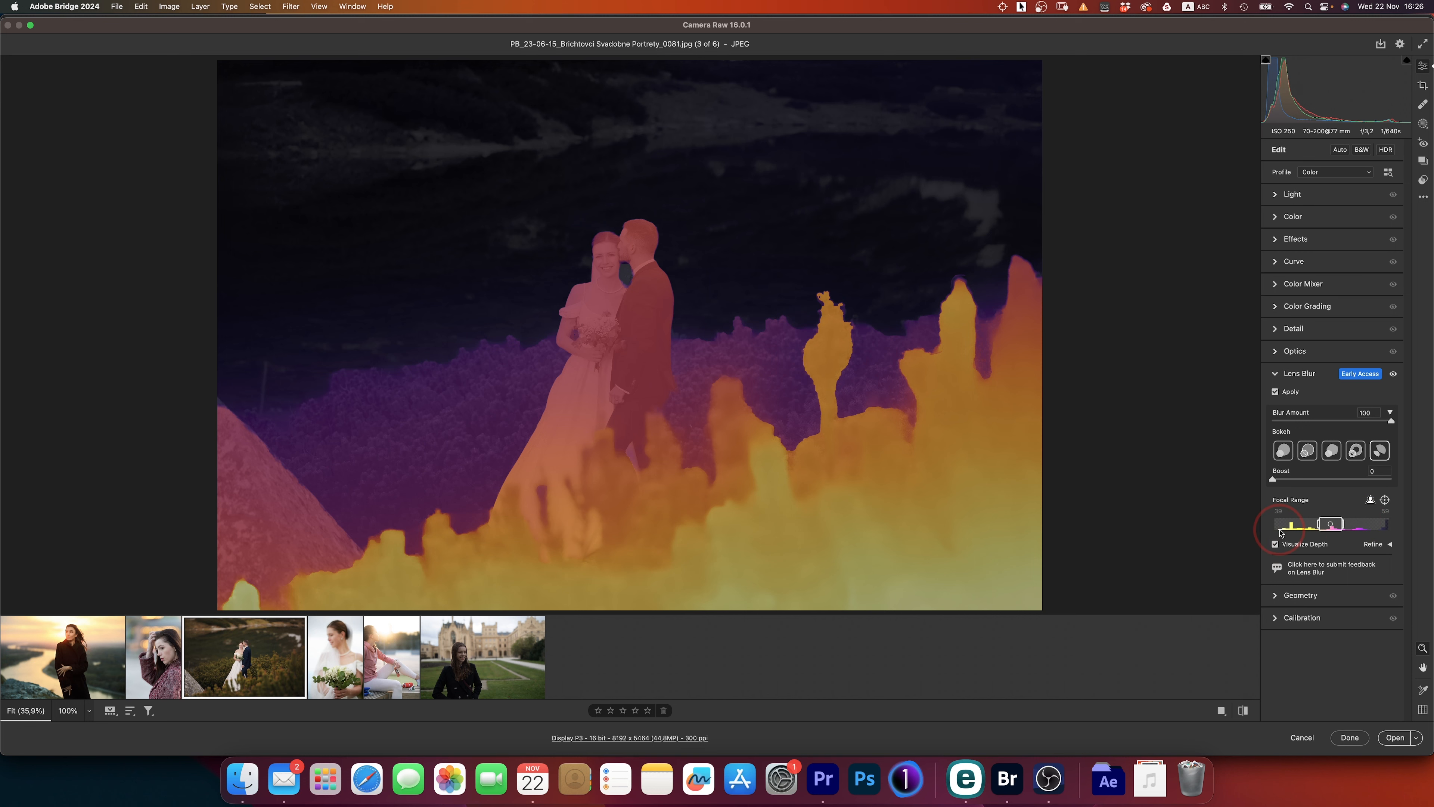
left_click_drag(1318, 525, 1295, 525)
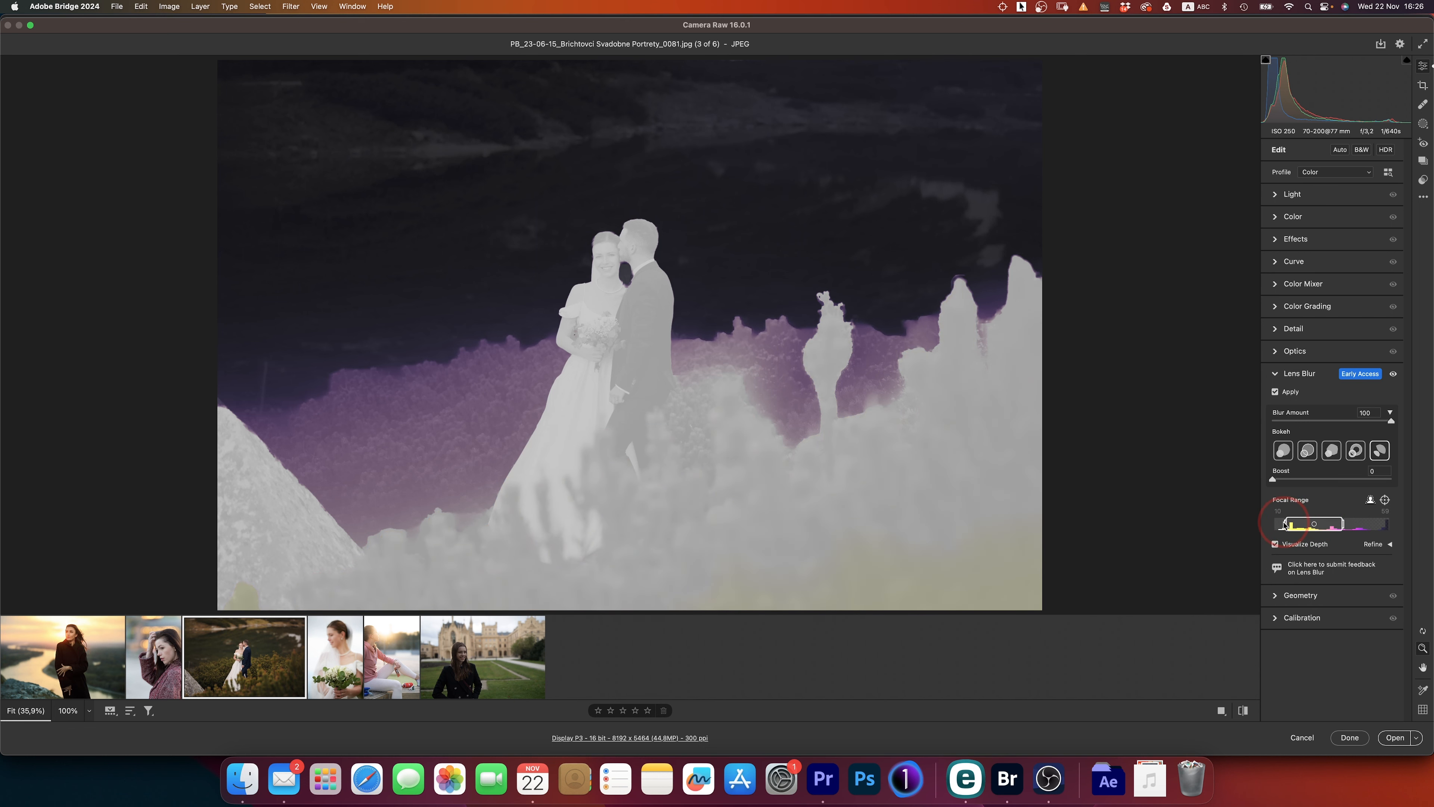
left_click_drag(1283, 525, 1283, 526)
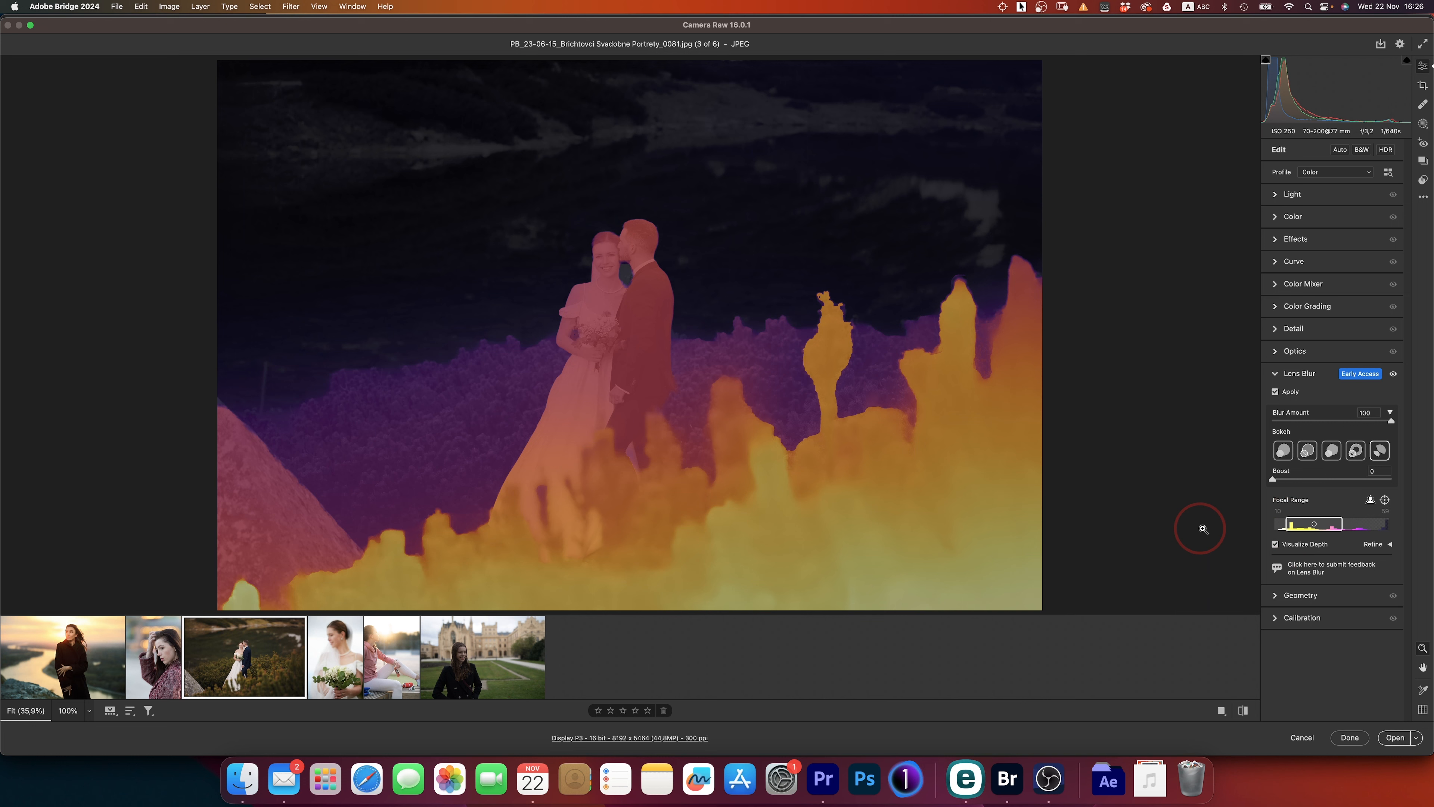
left_click_drag(1286, 527, 1279, 525)
left_click(1275, 544)
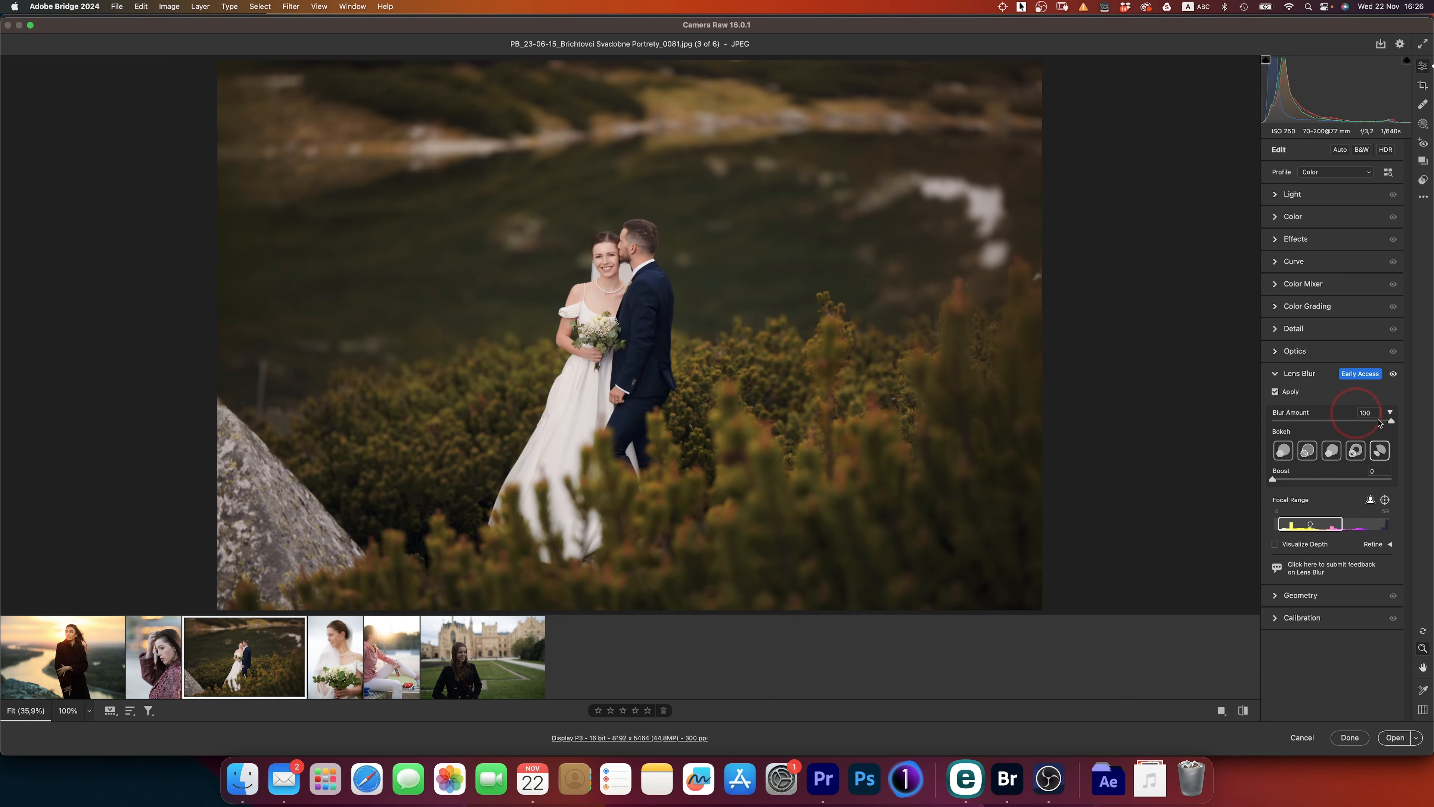
mouse_move(1392, 423)
left_mouse_down()
mouse_move(1291, 421)
mouse_move(1380, 423)
left_mouse_up()
- With the depth map shown, set up the Focus refinement brush: Focus Amount 51, Brush Size 7, Feather 78, Flow 37, Auto Mask on
left_click(1391, 544)
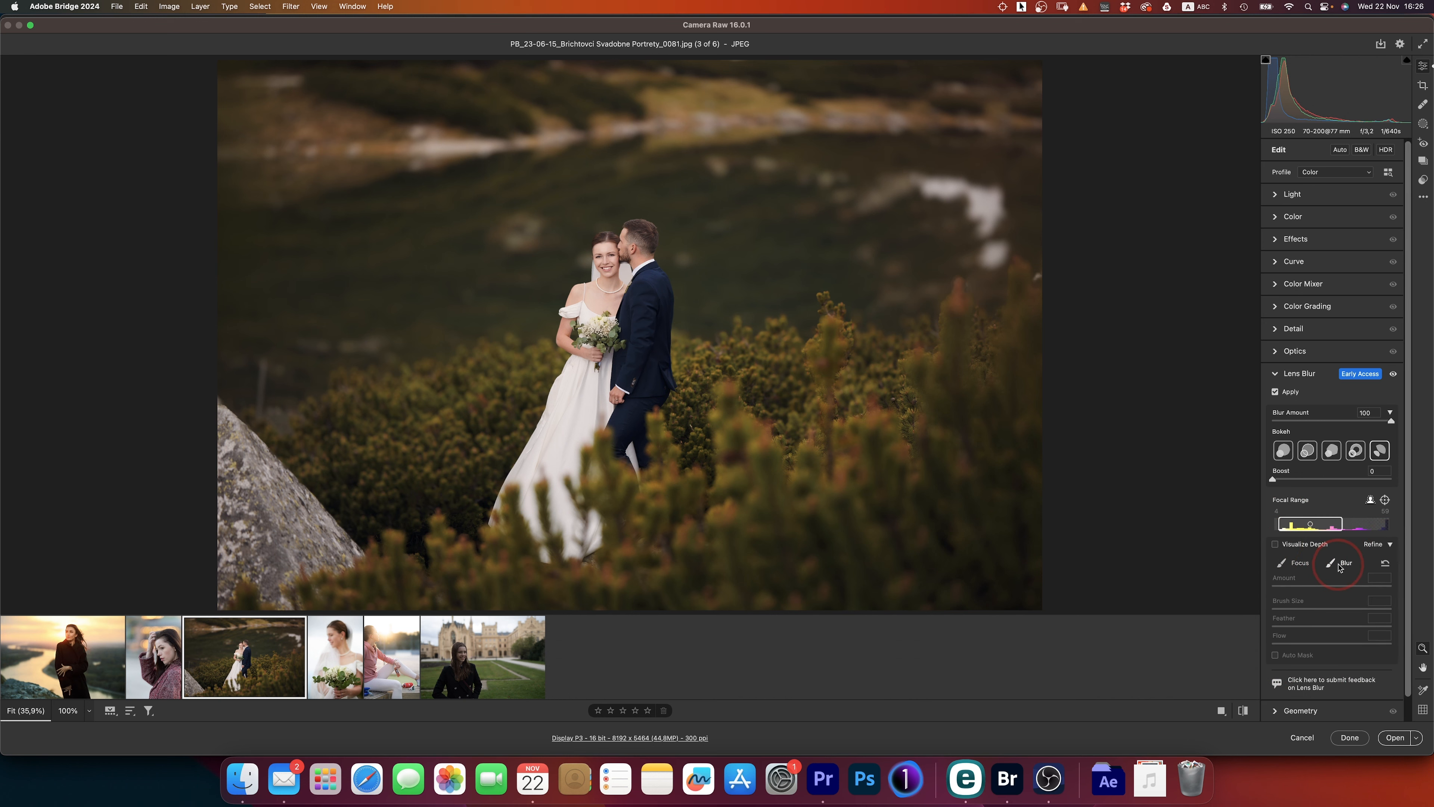
left_click(1275, 544)
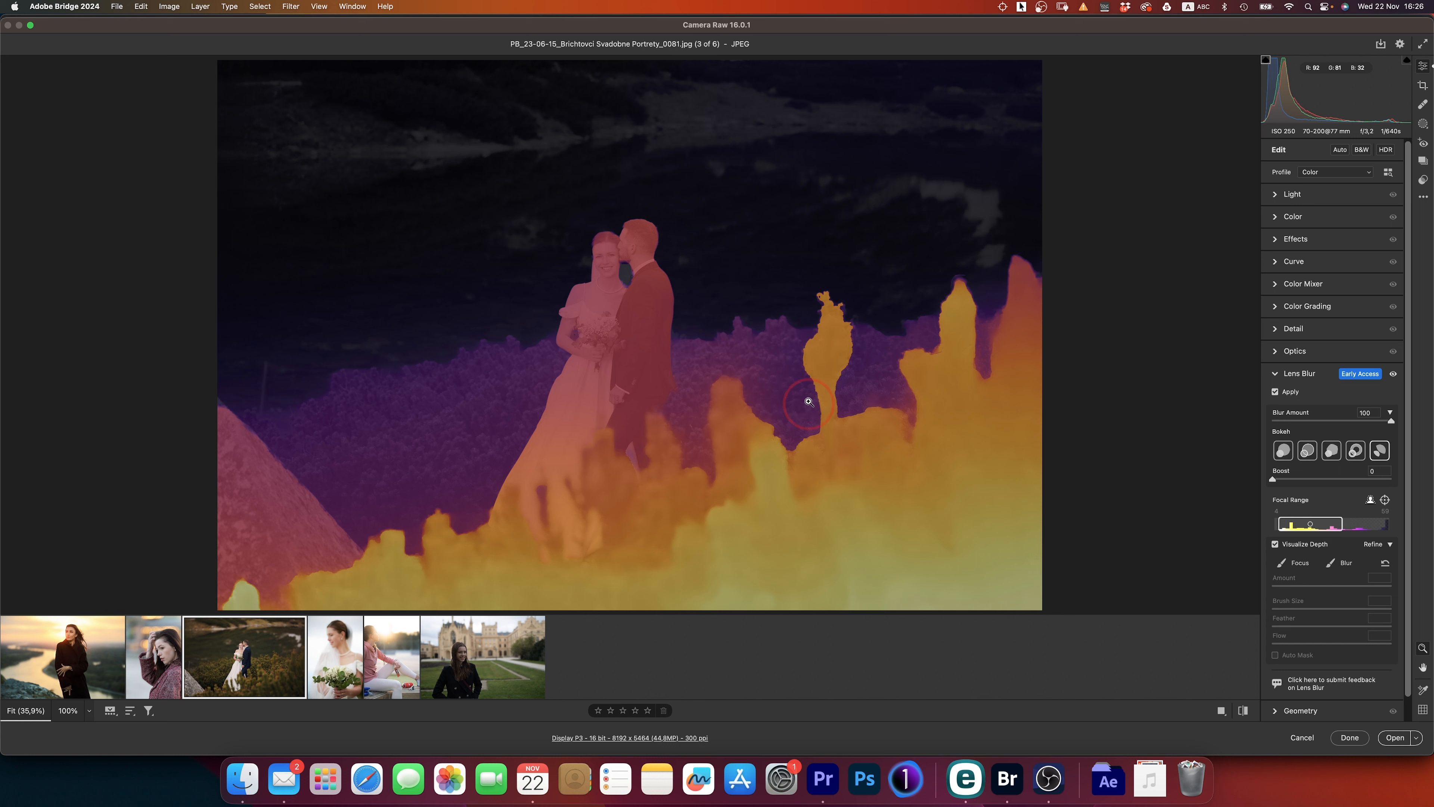
left_click(1294, 563)
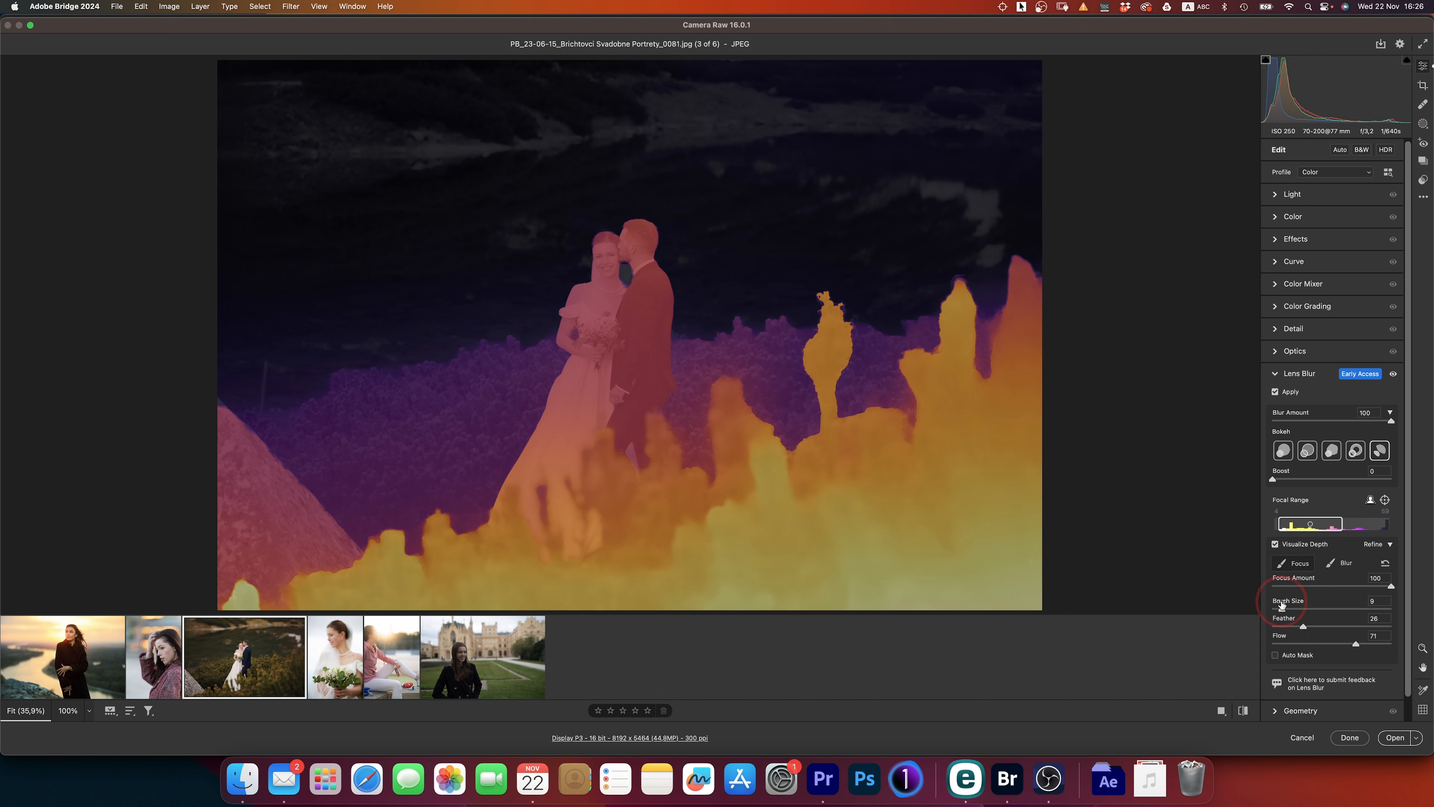
left_click_drag(1376, 587, 1375, 586)
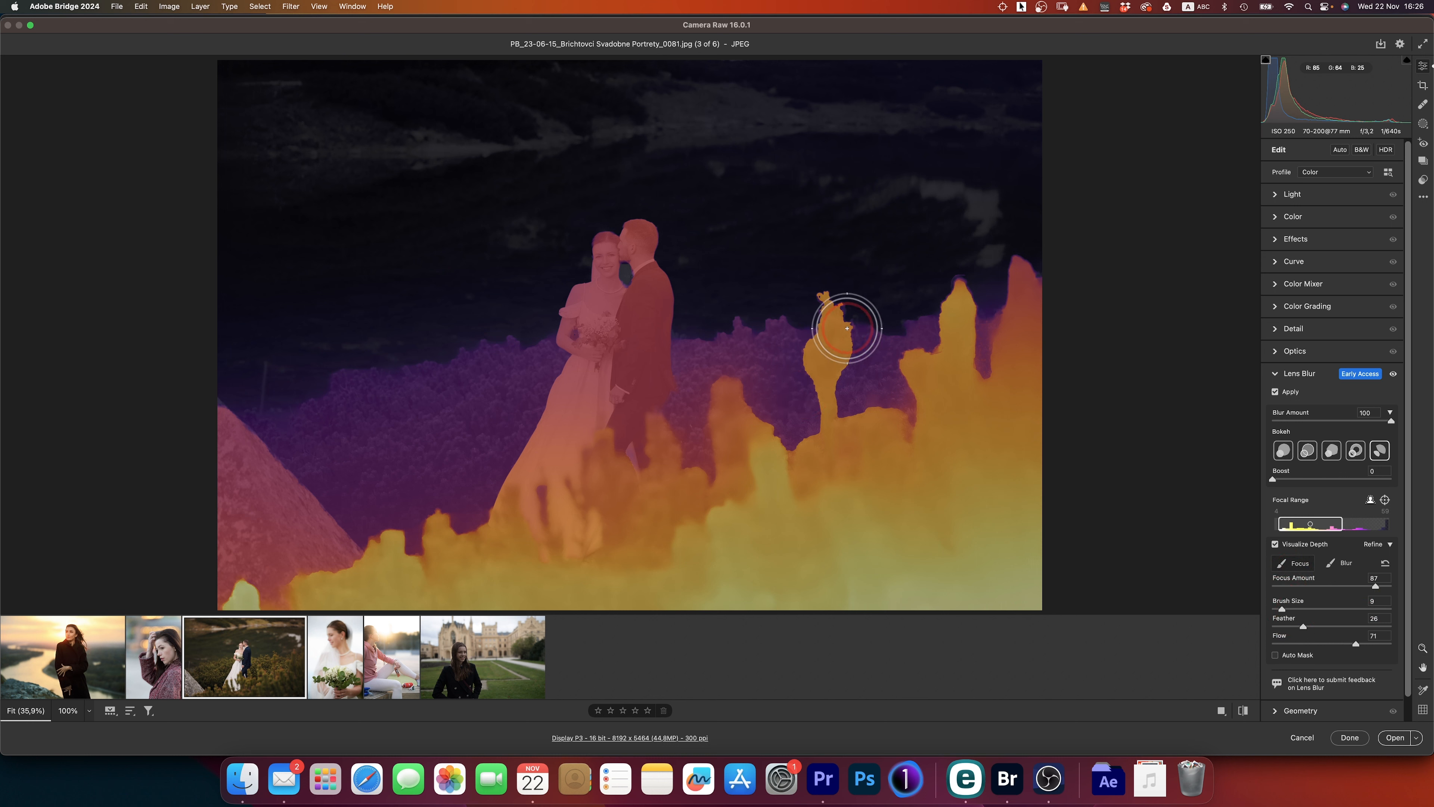
left_click_drag(1309, 585, 1307, 586)
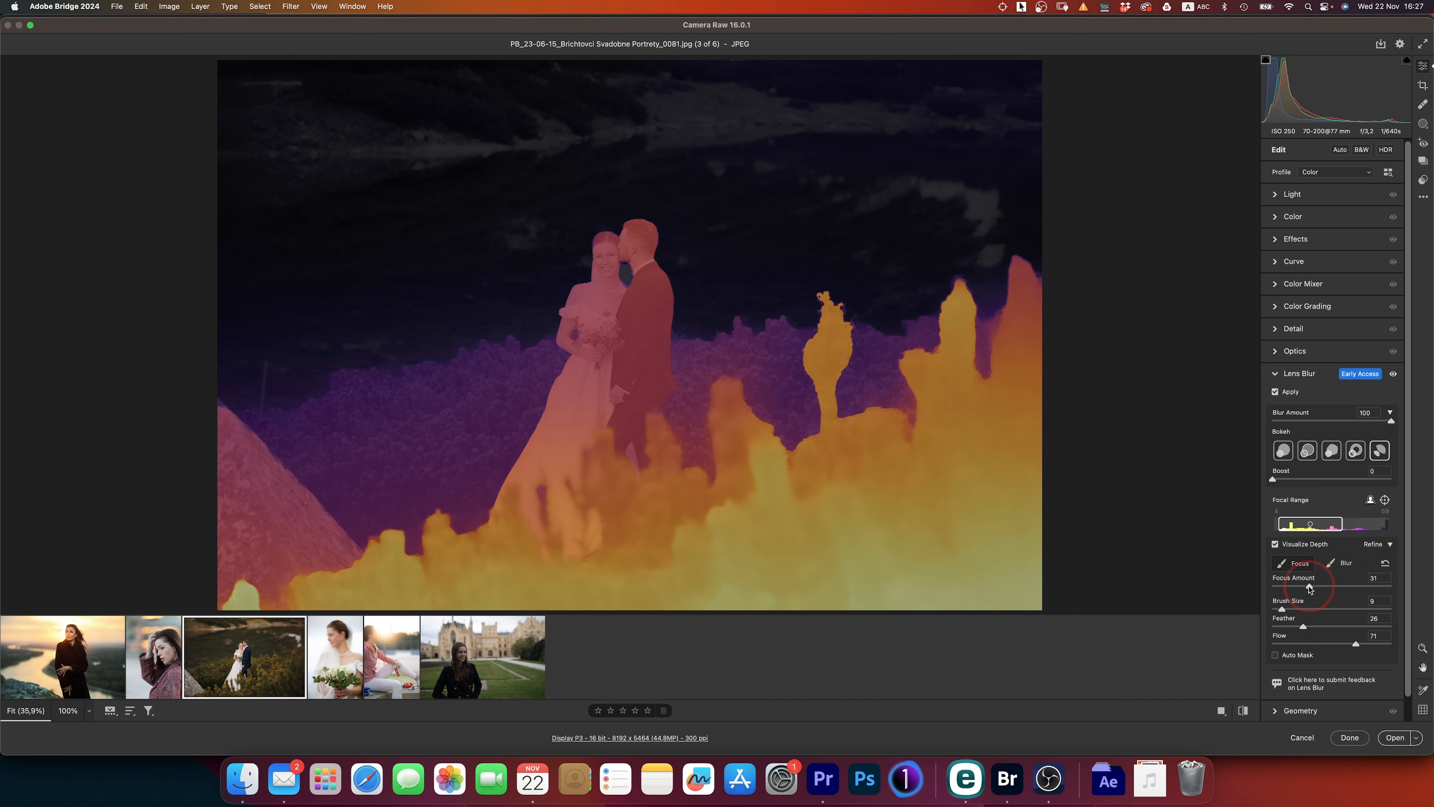
left_click_drag(1283, 587, 1355, 590)
left_click_drag(1367, 590, 1388, 589)
left_click_drag(1368, 628, 1366, 628)
- Paint the tall shrub tip beside the couple with the Focus brush and compare the photo with and without the depth map
mouse_move(850, 395)
left_mouse_down()
mouse_move(843, 323)
mouse_move(828, 414)
mouse_move(832, 314)
mouse_move(809, 368)
mouse_move(818, 401)
mouse_move(831, 321)
mouse_move(829, 409)
left_mouse_up()
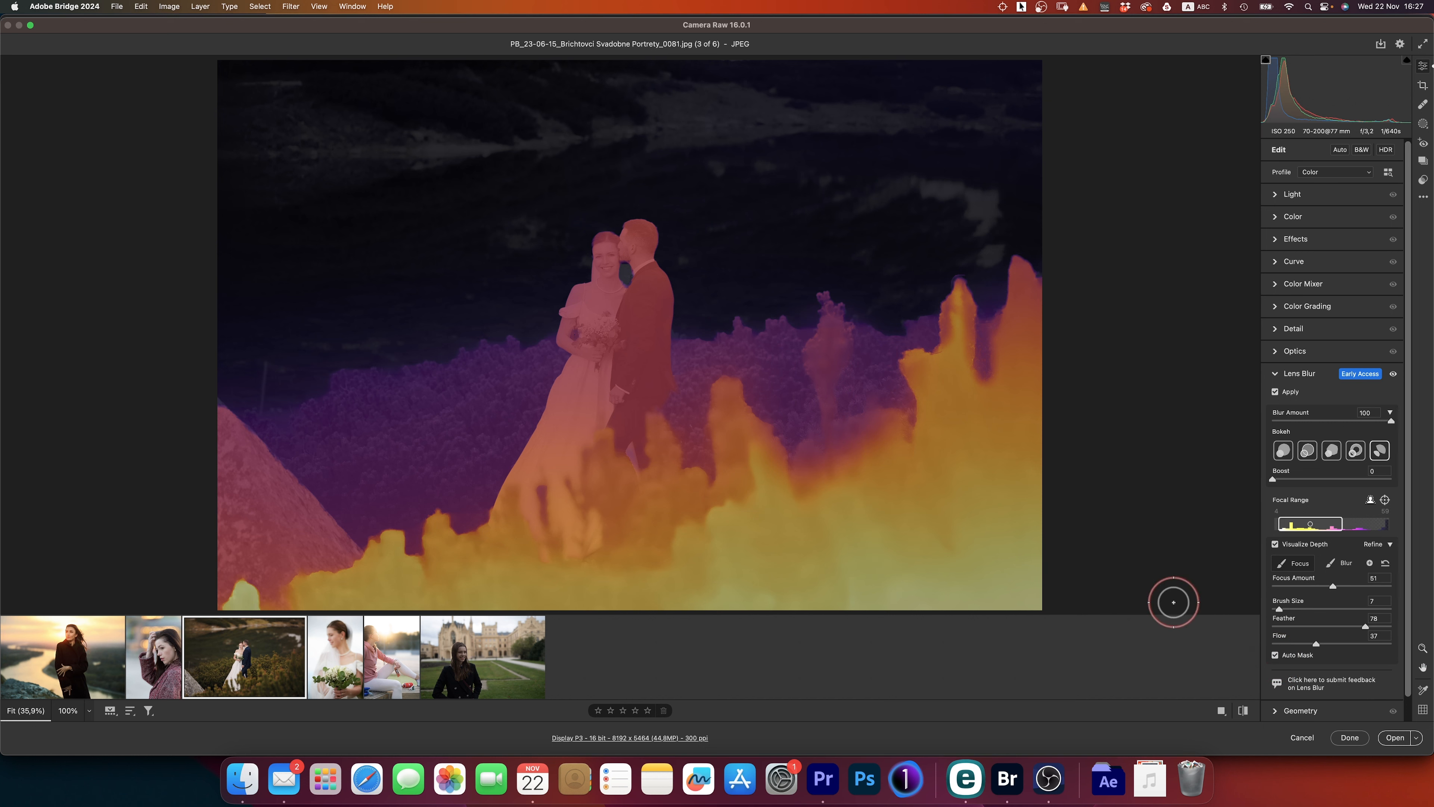
left_click(1275, 544)
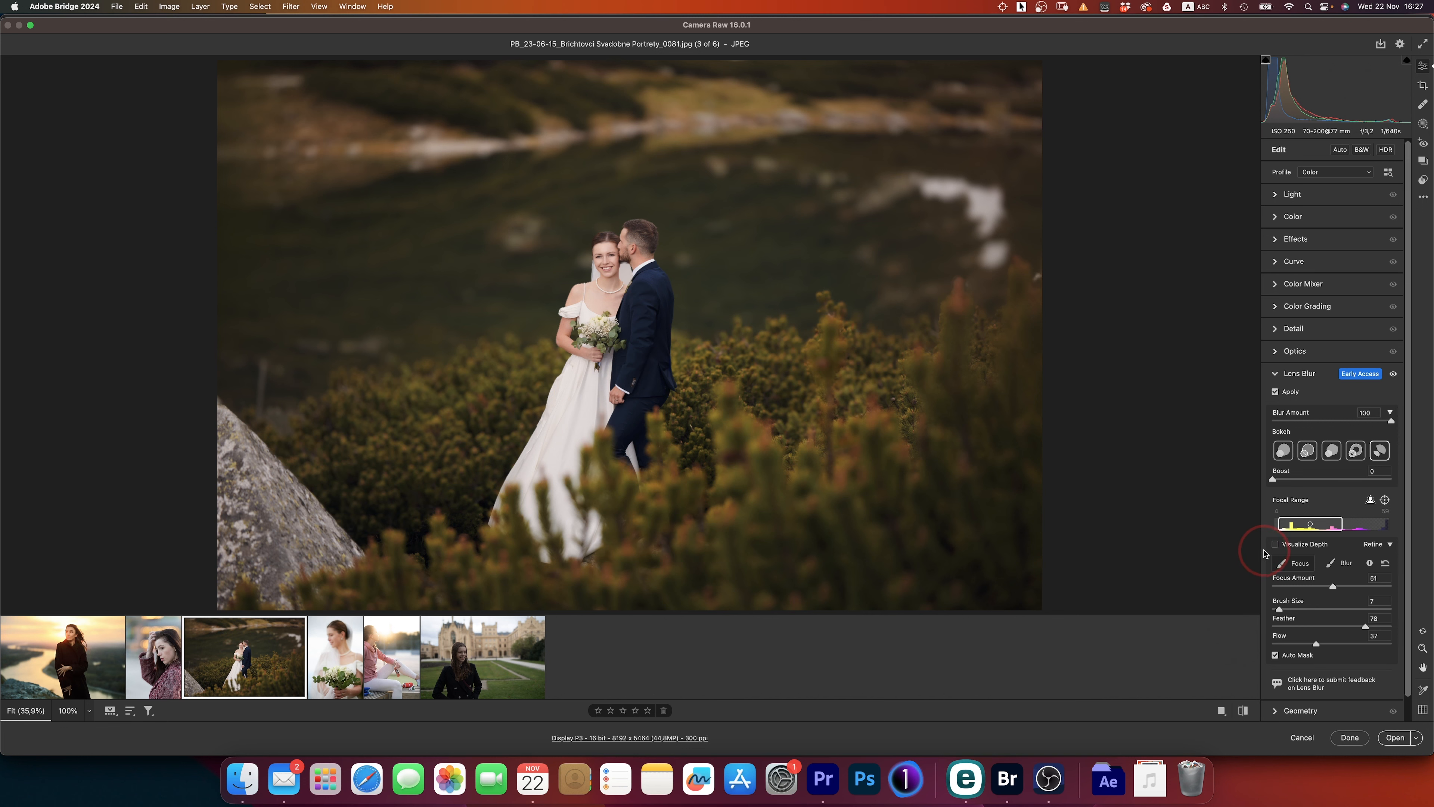
left_click(1275, 544)
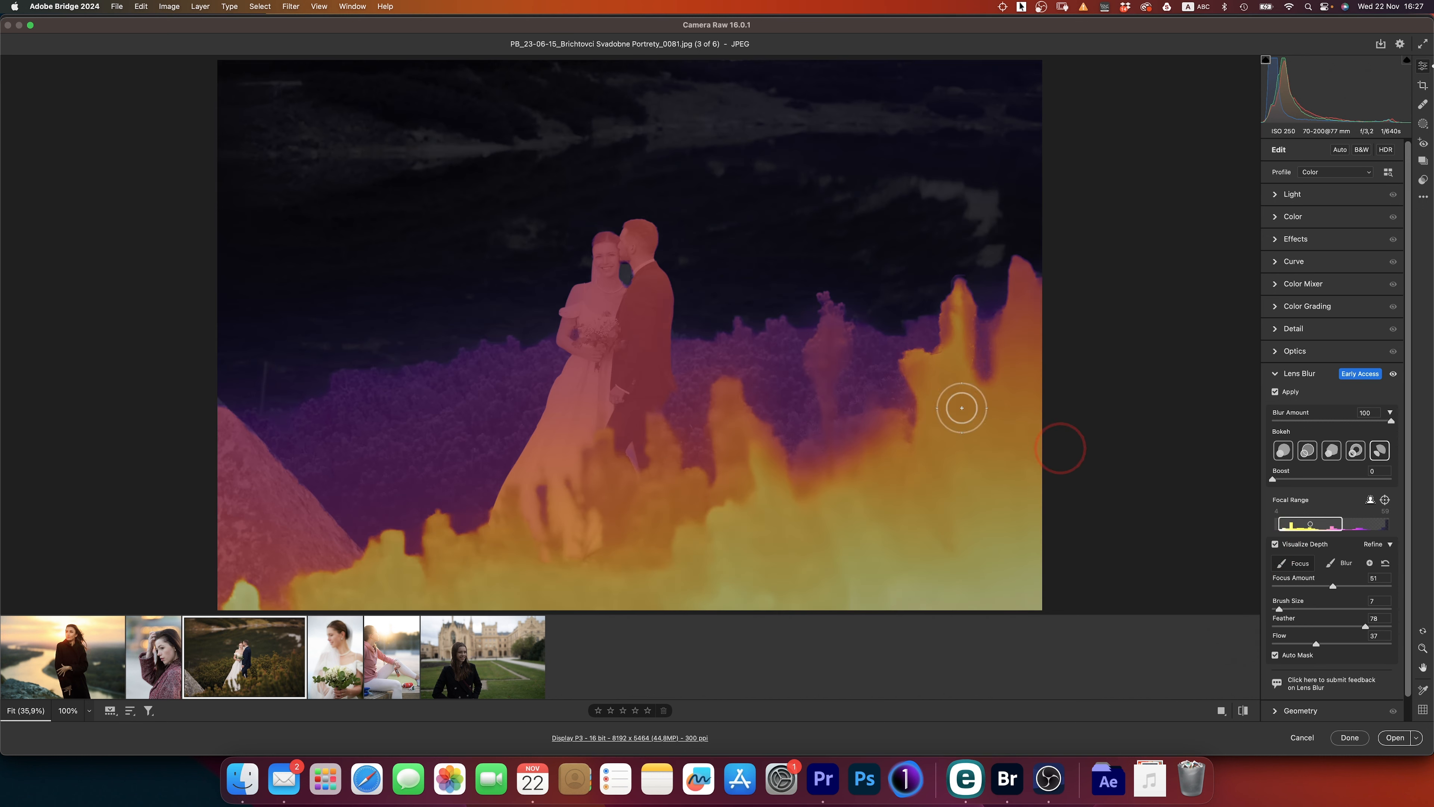
left_click(1275, 544)
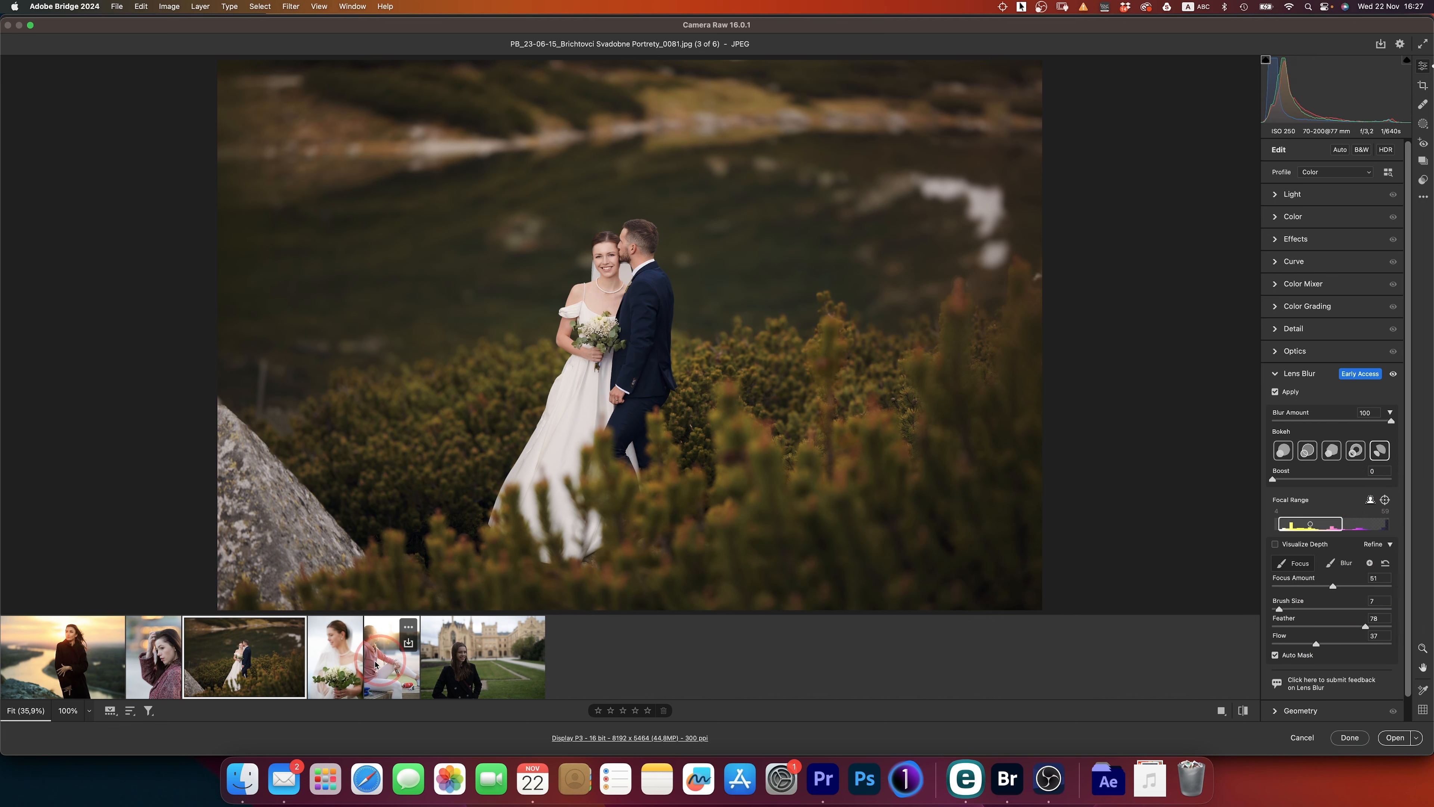
- Apply Lens Blur to the bride photo, use the depth map to set the focus on the bouquet, and open the Refine brushes
left_click(339, 664)
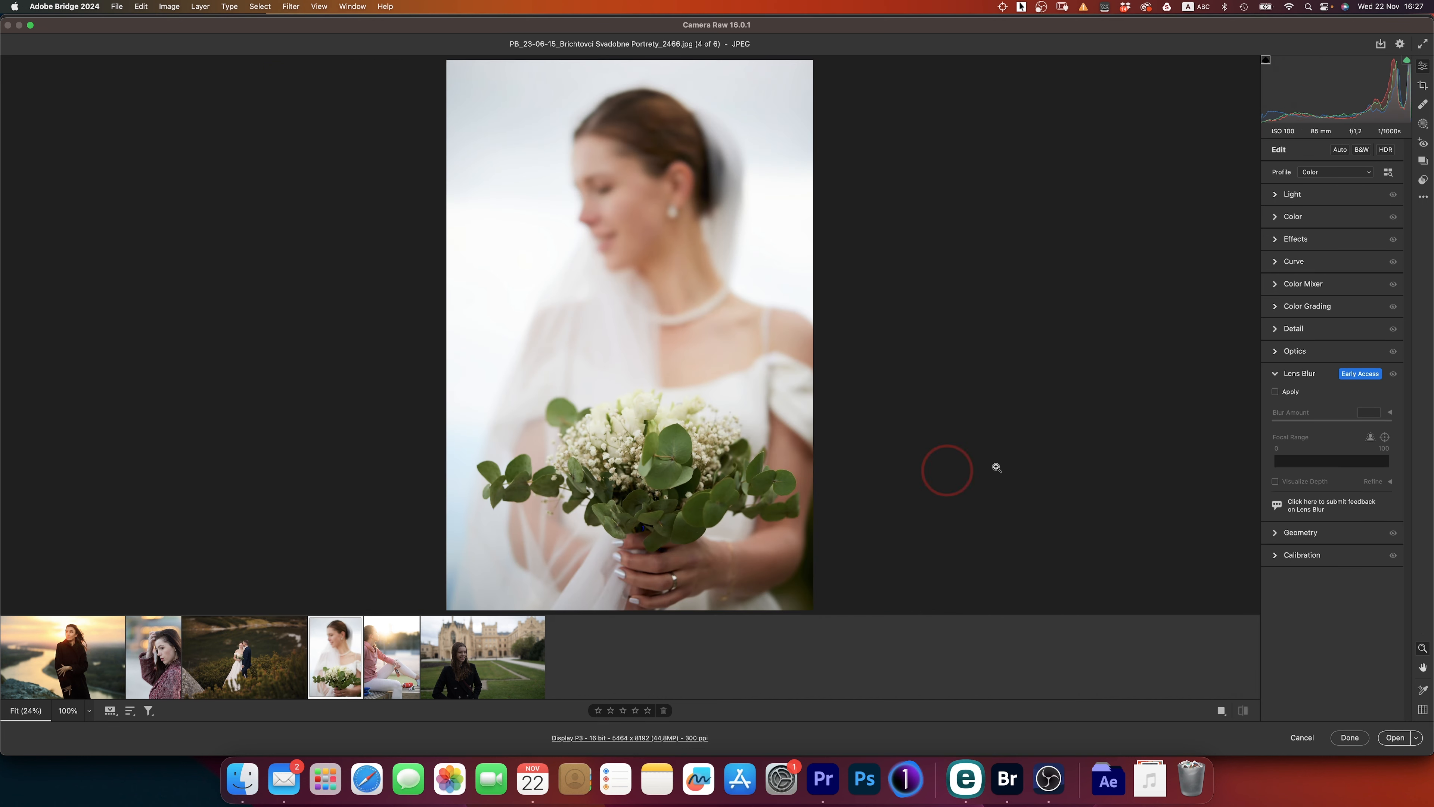
left_click(1274, 393)
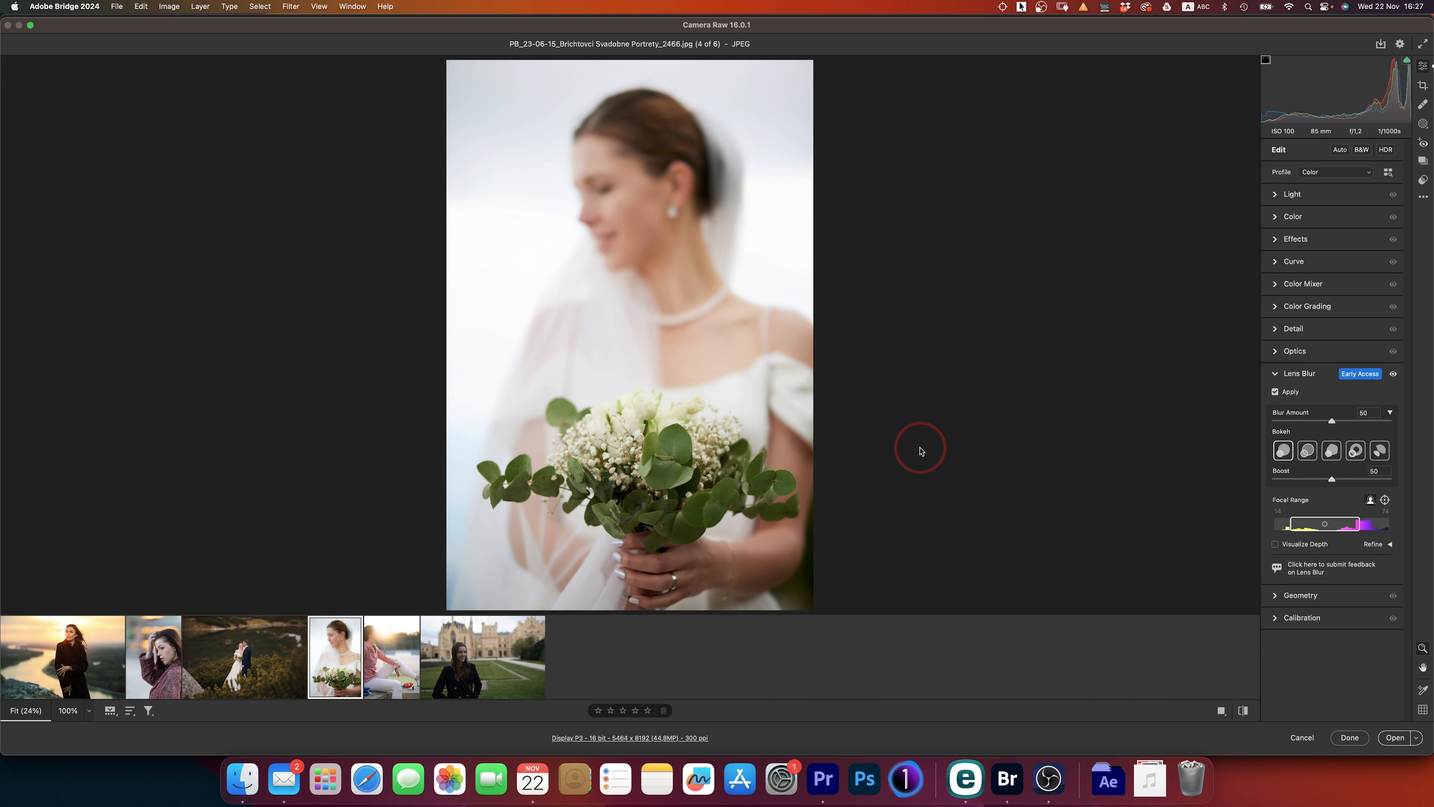
left_click(1275, 544)
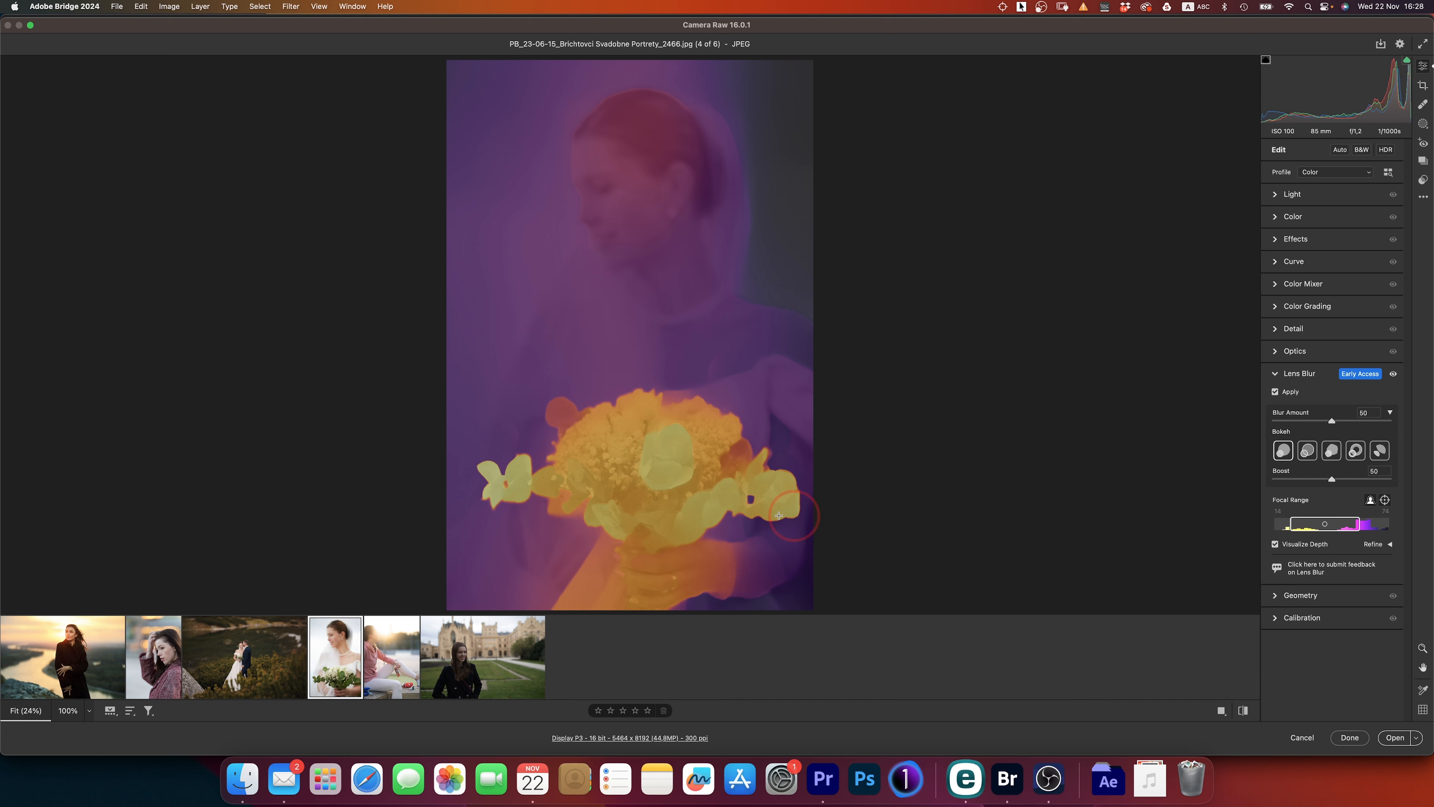
left_click(668, 468)
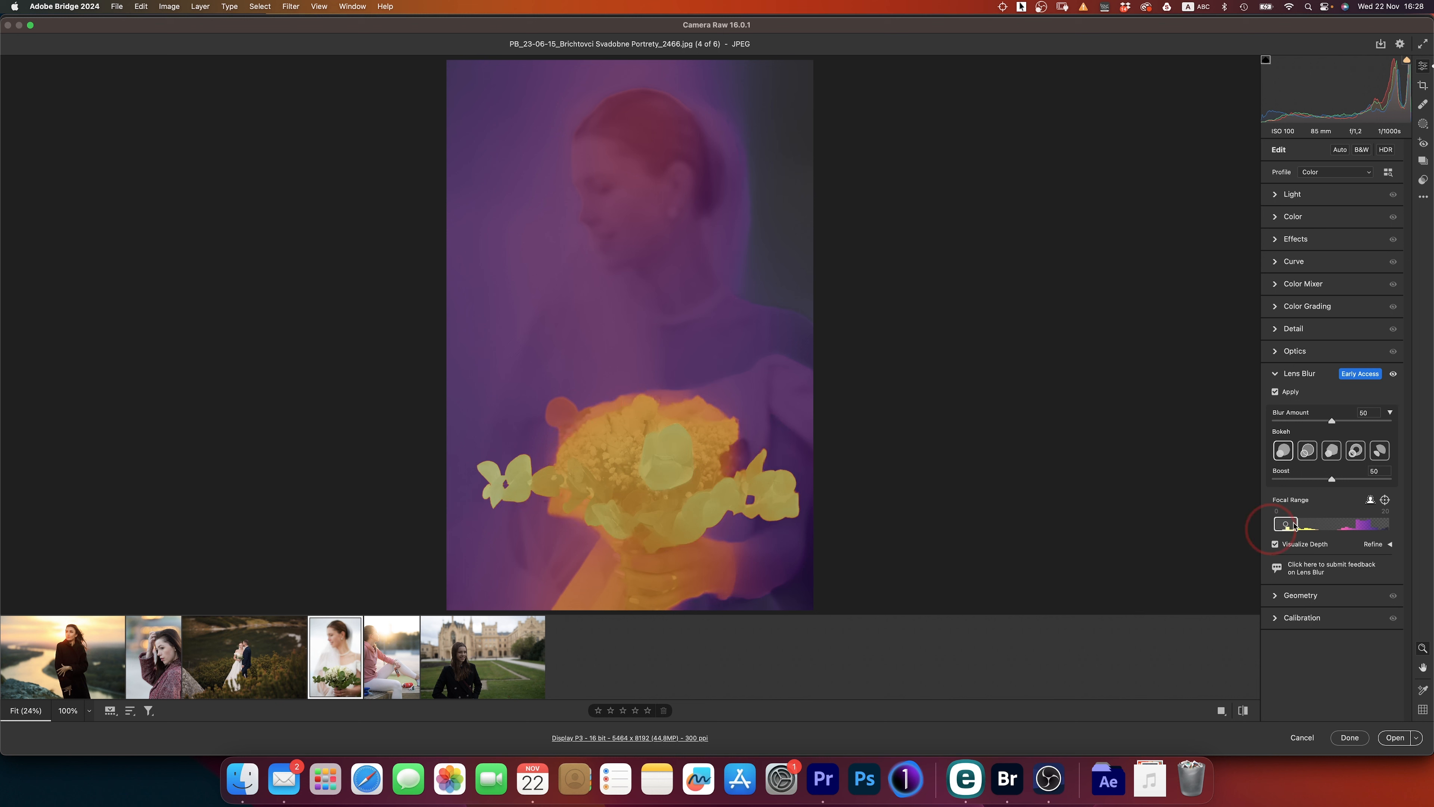
left_click(1388, 548)
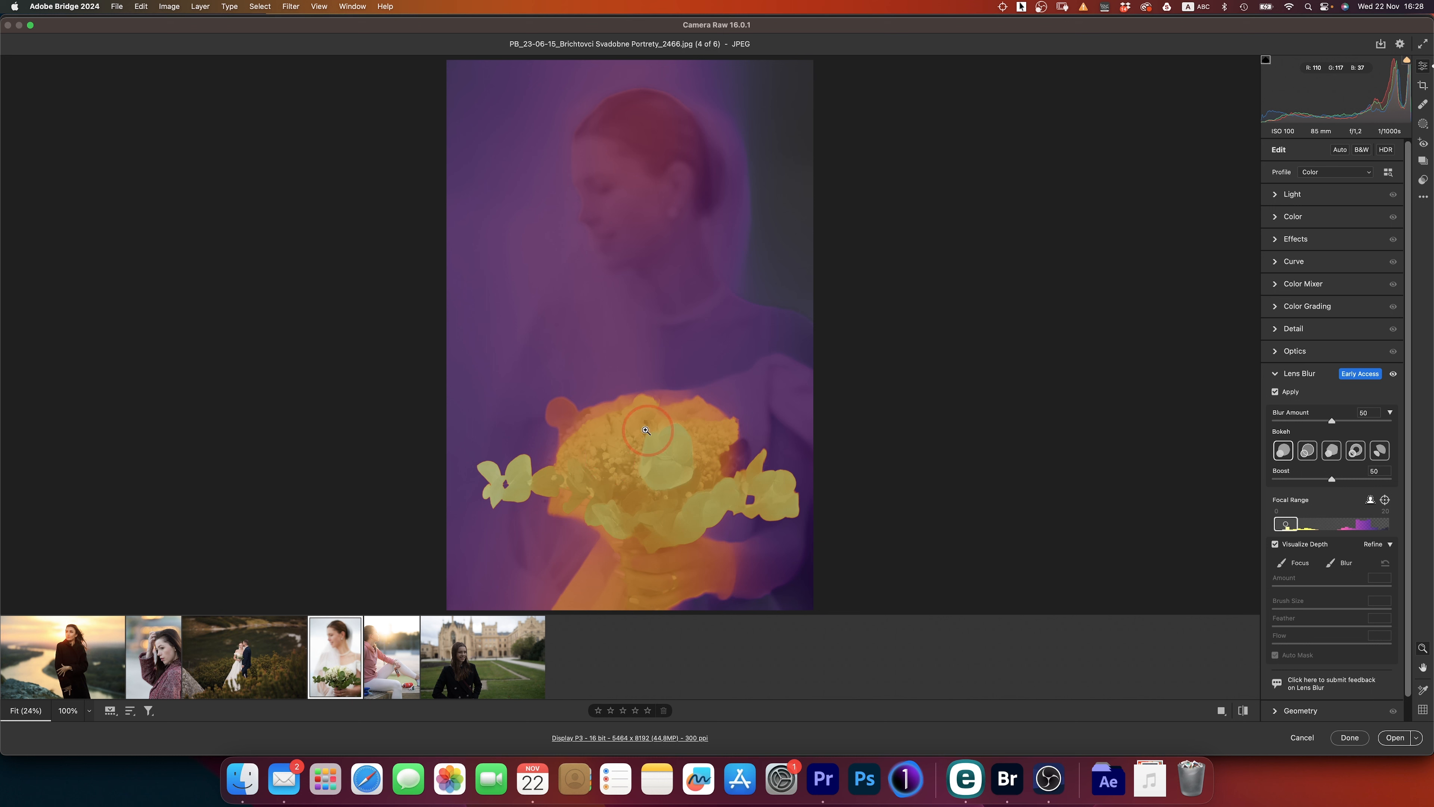